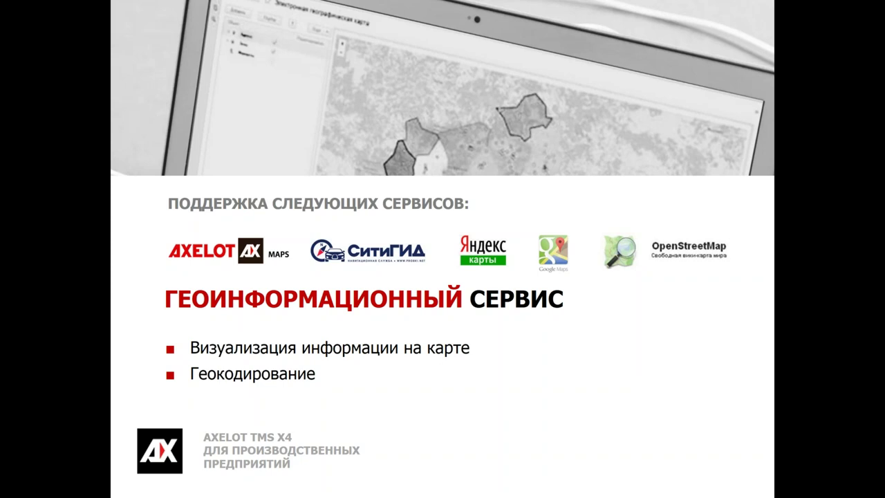
Step: Advance to the Редактирование маршрута slide, switch to AXELOT TMS X4, and open the Планирование рейсов page
key("Right")
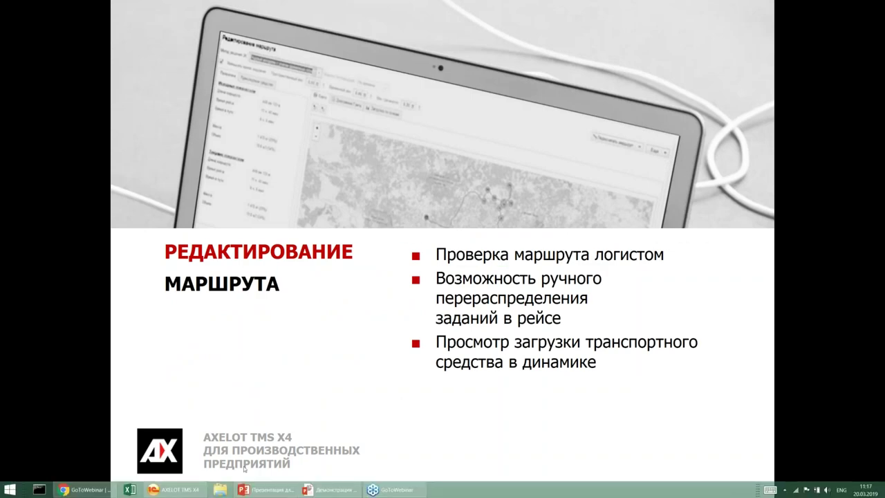
left_click(171, 490)
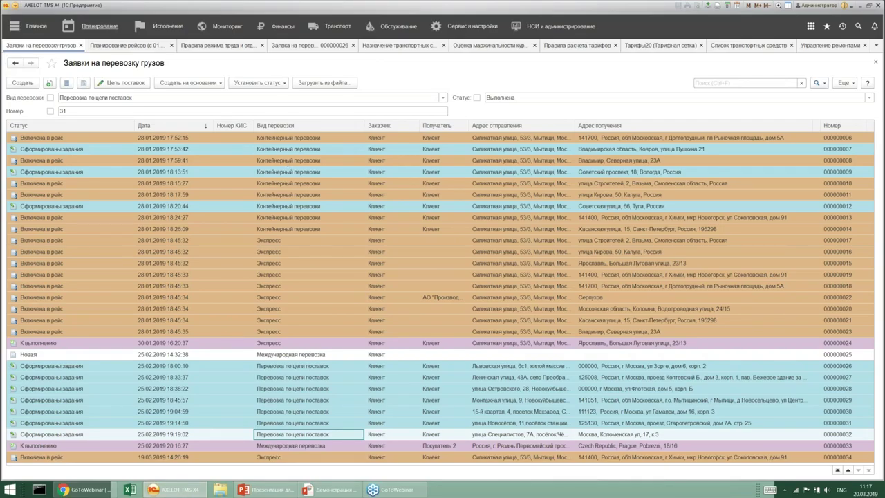
left_click(105, 45)
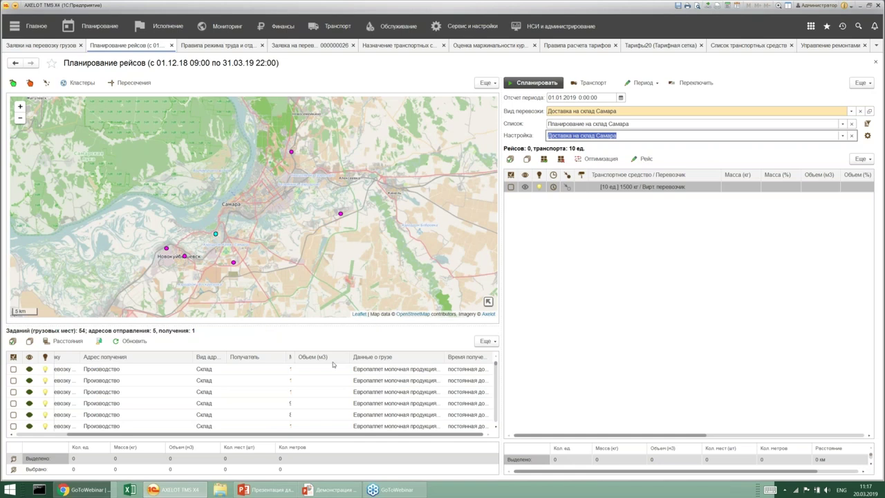
Step: Review the cargo tasks for the Доставка на склад Самара transport type and plan trips for them
left_click_drag(271, 435, 169, 437)
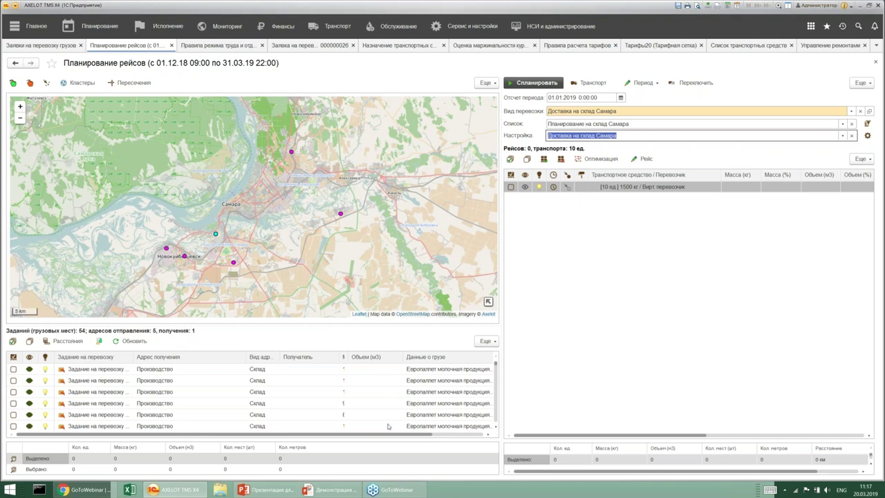
scroll(408, 381, "down", 10)
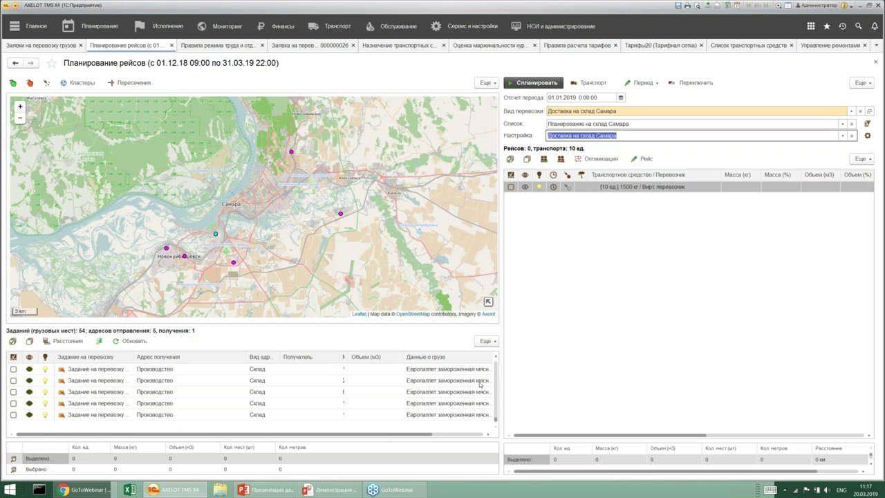
scroll(482, 384, "up", 5)
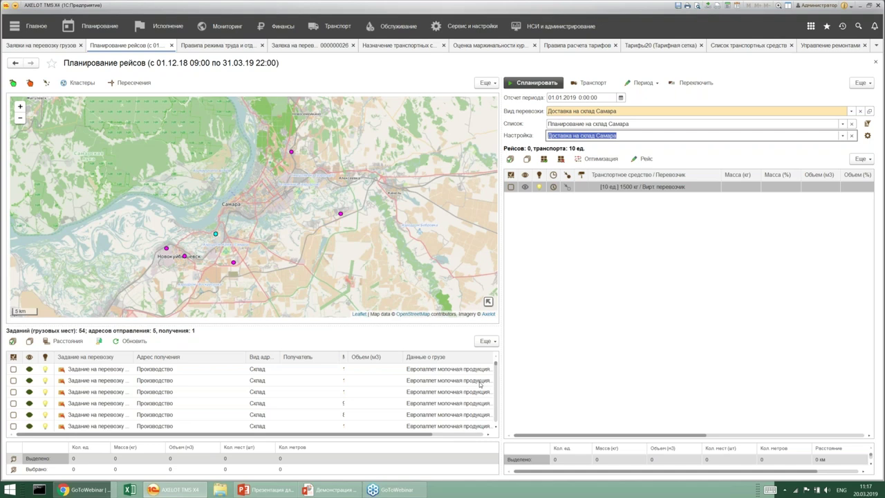
left_click(536, 83)
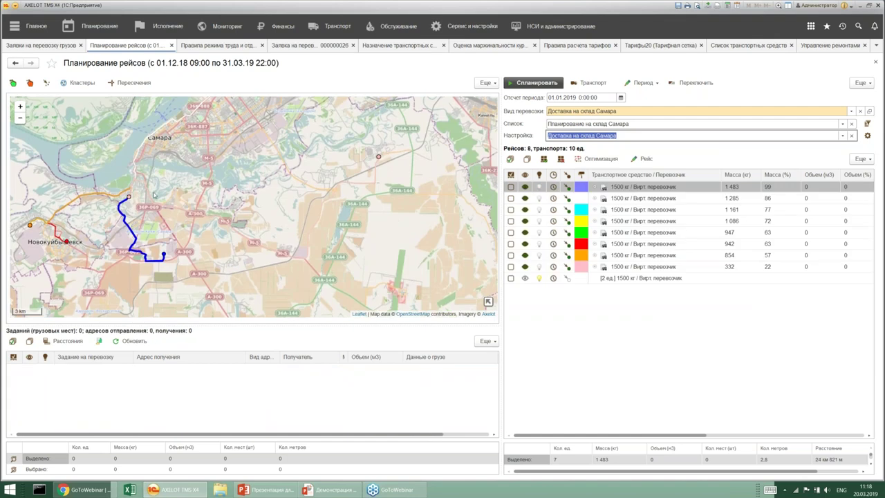
Step: Open the cyan trip's route for editing, inspect the cargo at its second stop, and close the route editor
left_click_drag(319, 208, 453, 213)
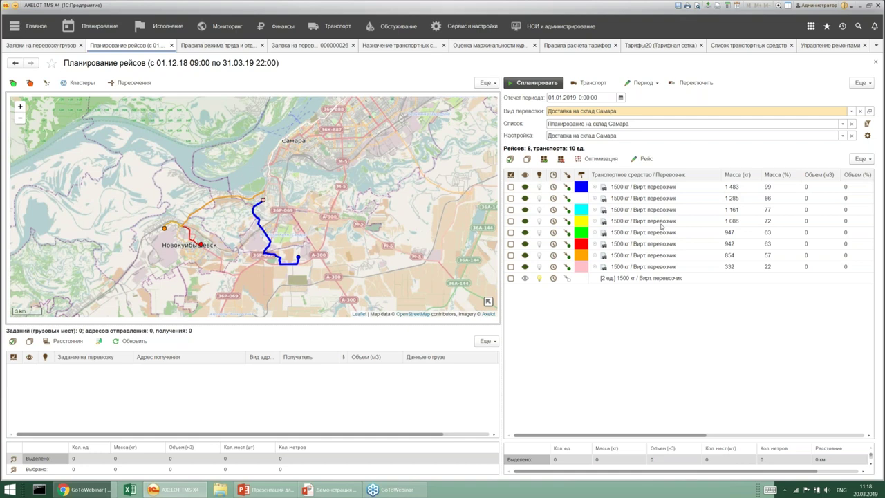
left_click(630, 210)
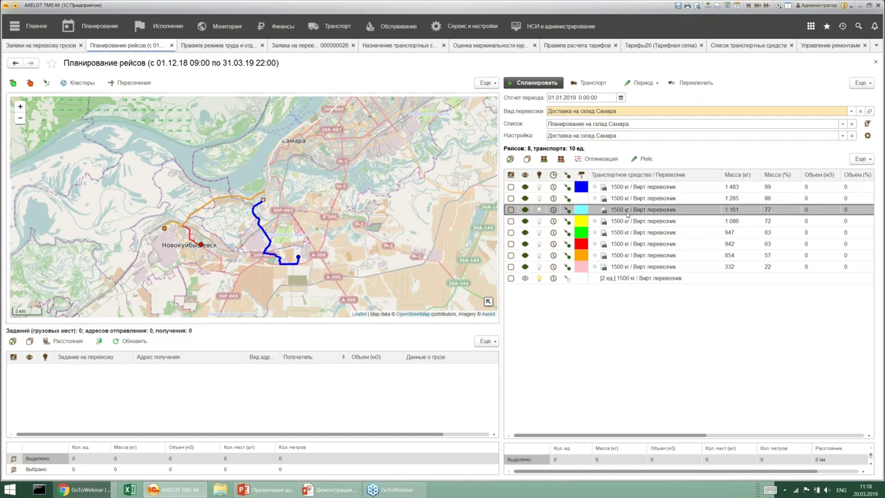
left_click(645, 158)
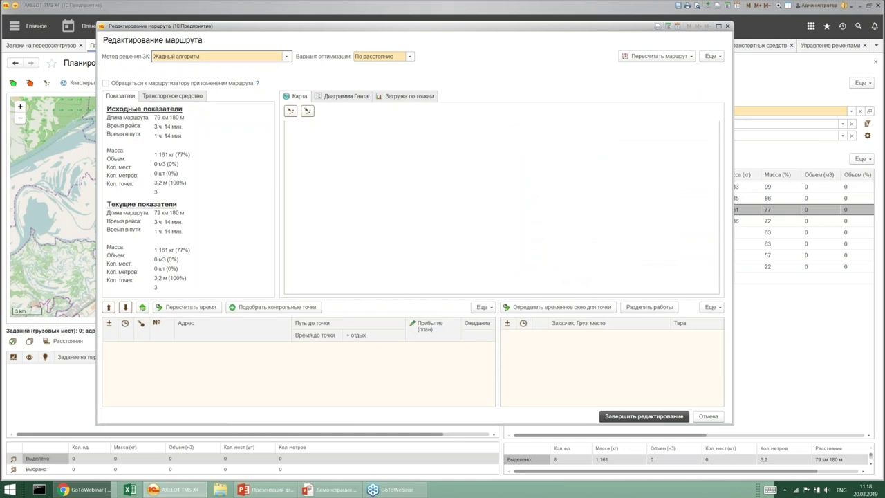
scroll(564, 211, "down", 1)
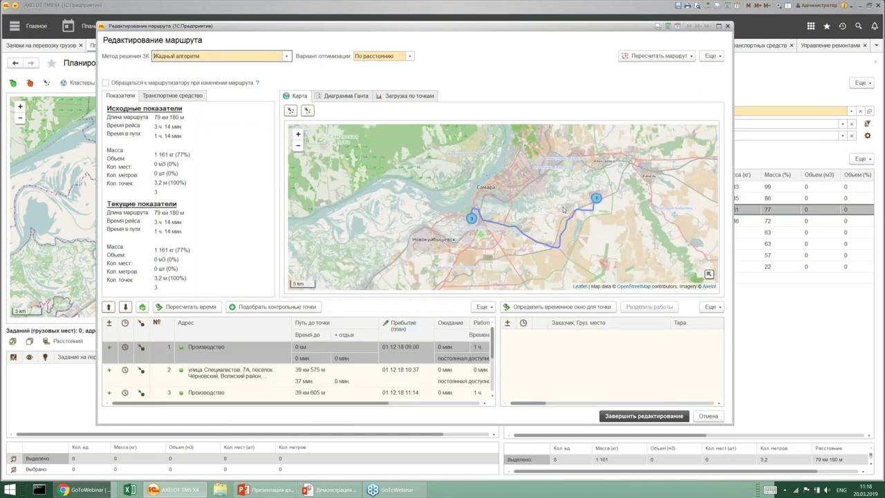
left_click(718, 26)
left_click(155, 398)
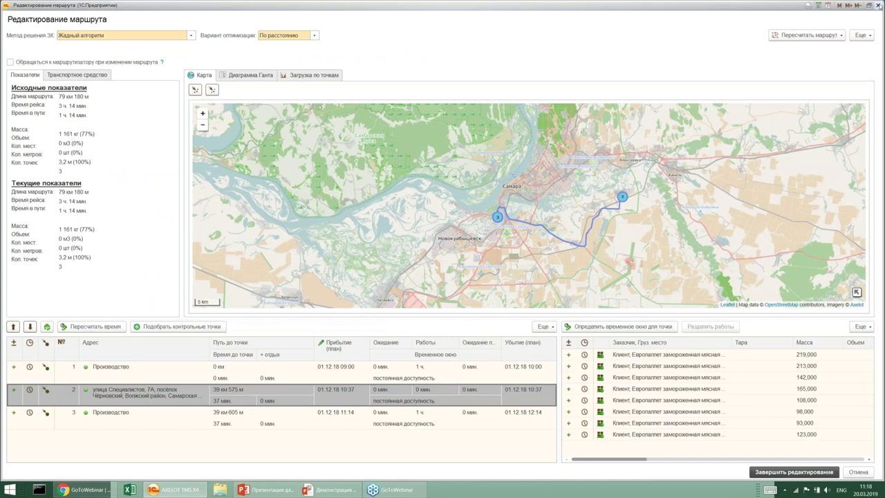
left_click(868, 5)
Step: Open the yellow trip's route editor, check the second stop's cargo and the path on the map, and close it
left_click(651, 221)
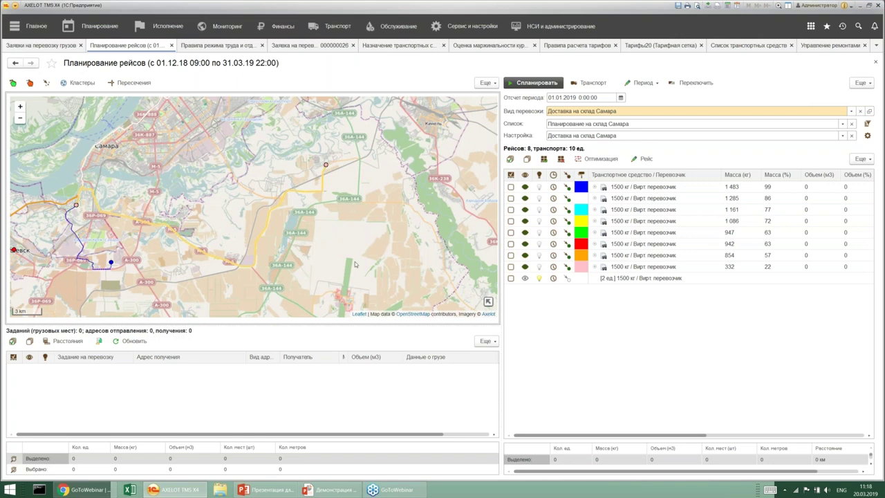
left_click(631, 221)
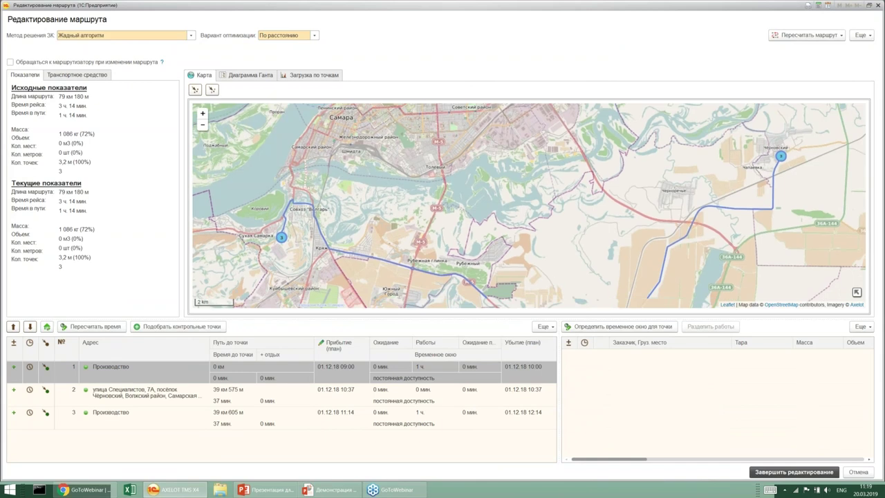
key("Down")
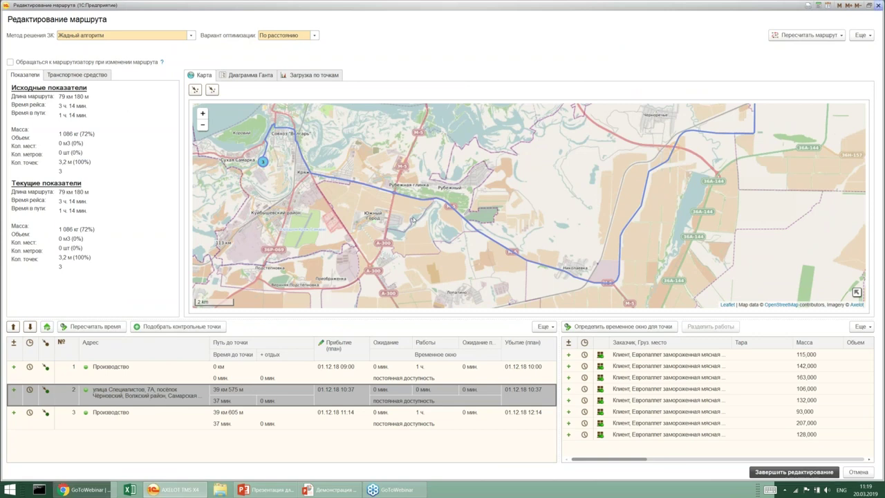
key("Escape")
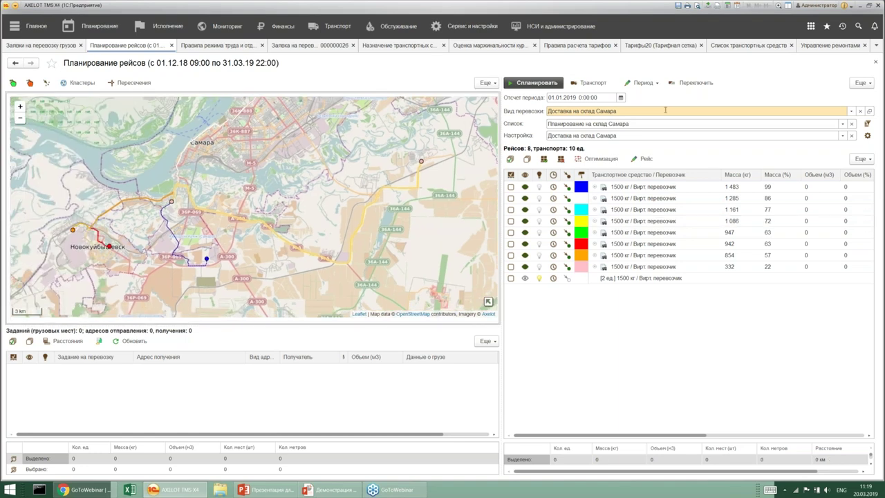
Step: Set the transport type to Перевозка на хаб, the task list to Доставка РЦ Москва and the planning setting to Доставка на РЦ
left_click(665, 110)
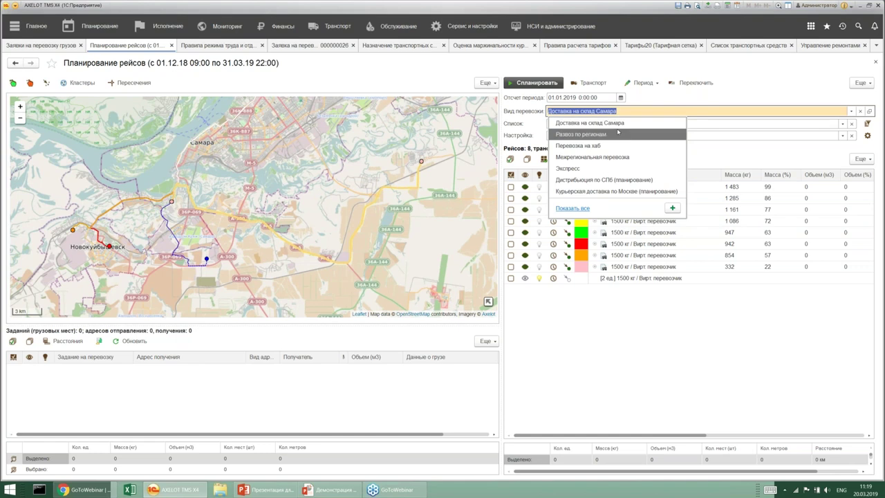
left_click(585, 122)
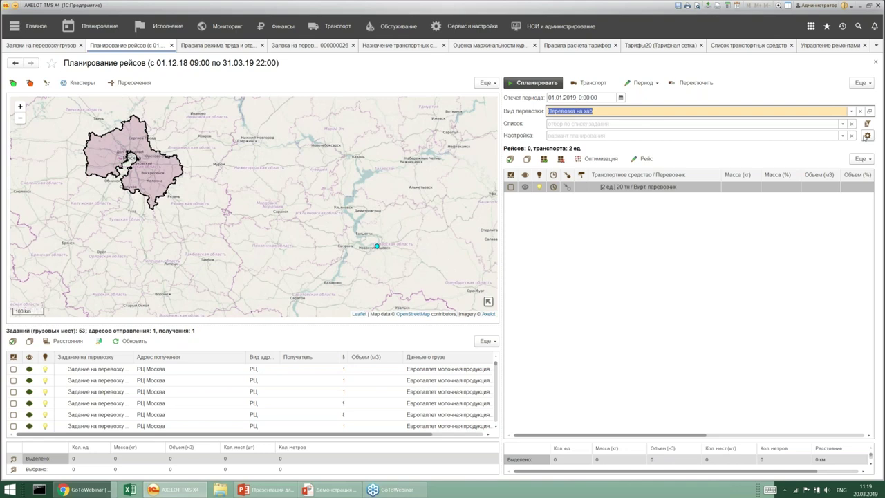
left_click(867, 136)
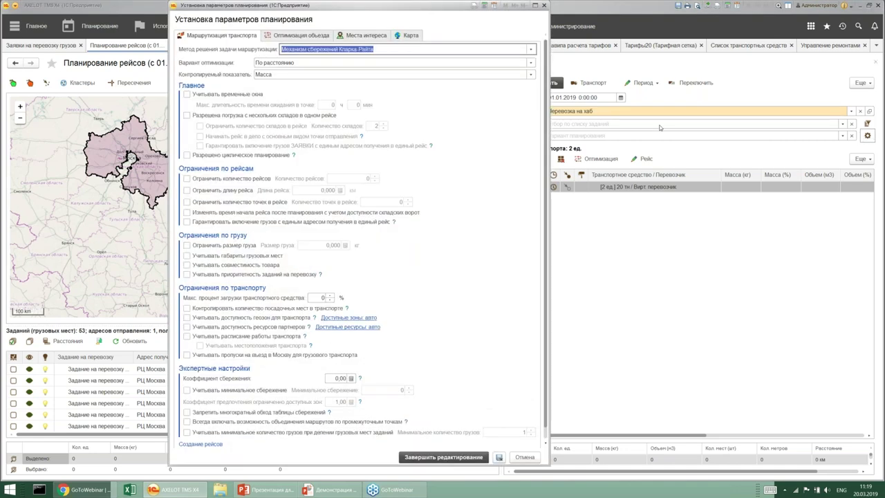
left_click(660, 127)
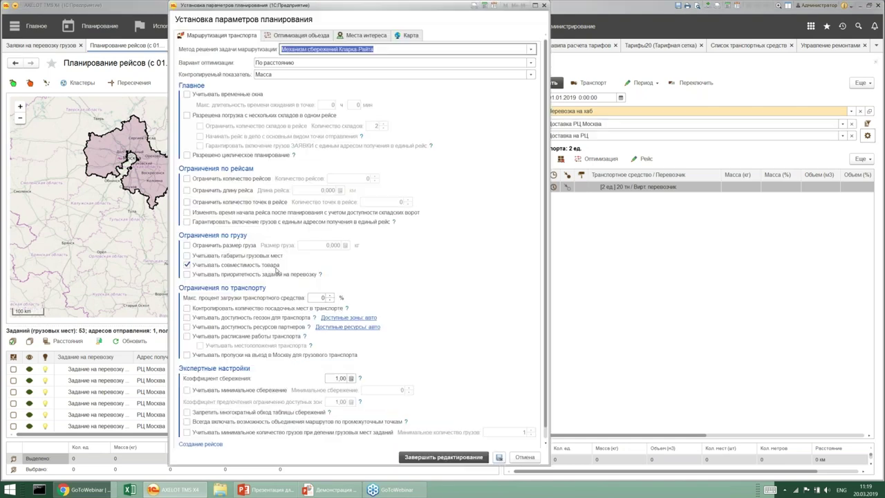
Step: Enable Учитывать временные окна in the planning parameters, close them, and plan the hub trips
left_click(186, 94)
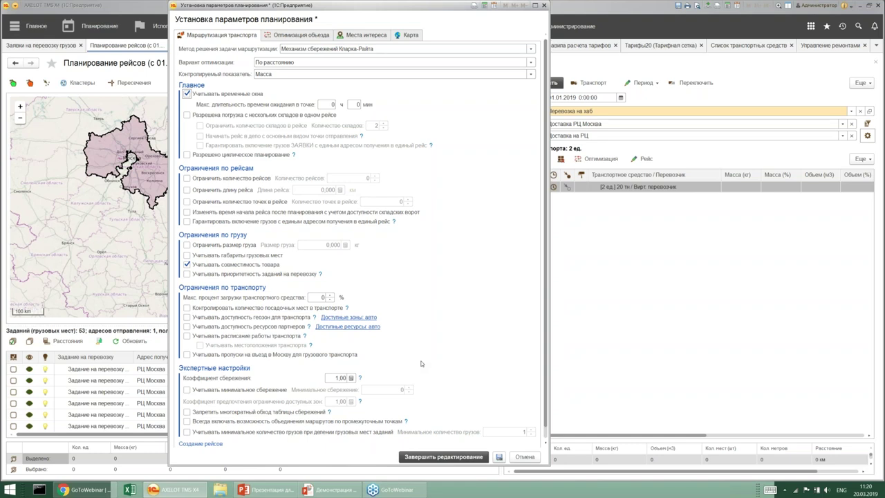
left_click(543, 5)
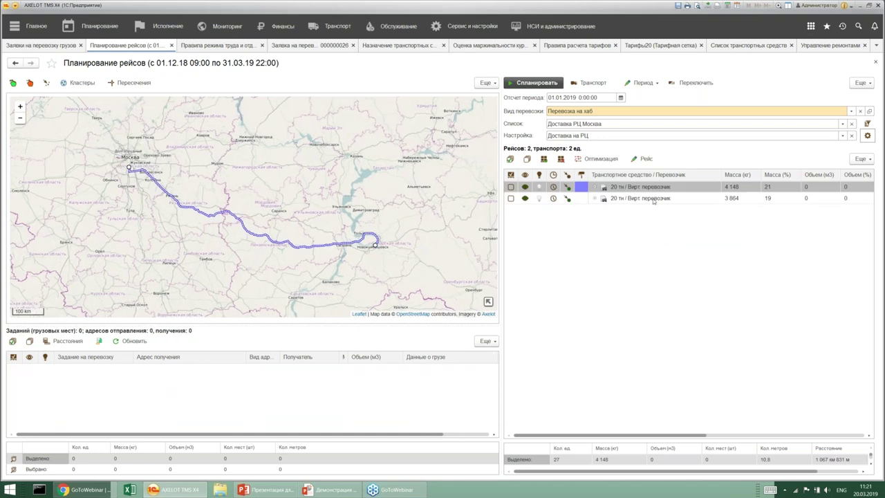
Step: Compare the two planned 20-tonne hub trips by load and by route on the map
left_click(771, 200)
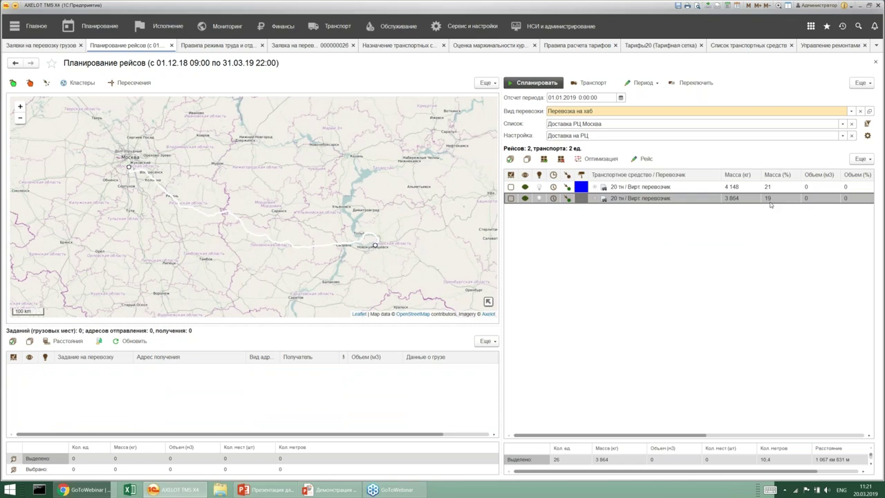
left_click(659, 190)
left_click(653, 199)
left_click(624, 190)
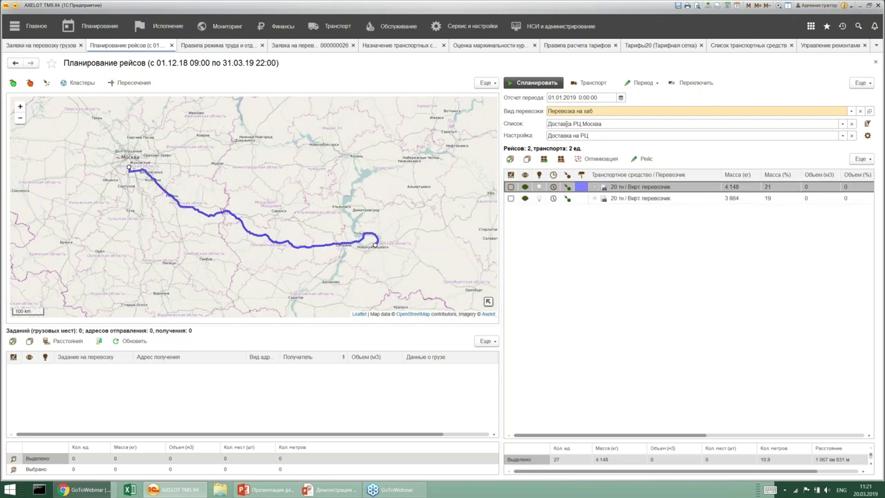
Step: Set the transport type to Развоз по регионам, the task list to Доставка с РЦ and the planning setting to Доставка с РЦ Москва
left_click(567, 123)
left_click(582, 135)
left_click(567, 111)
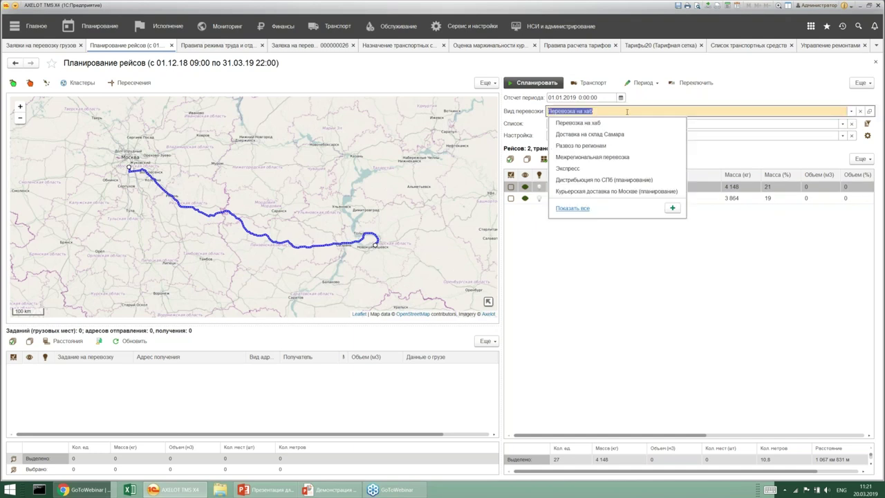
left_click(461, 166)
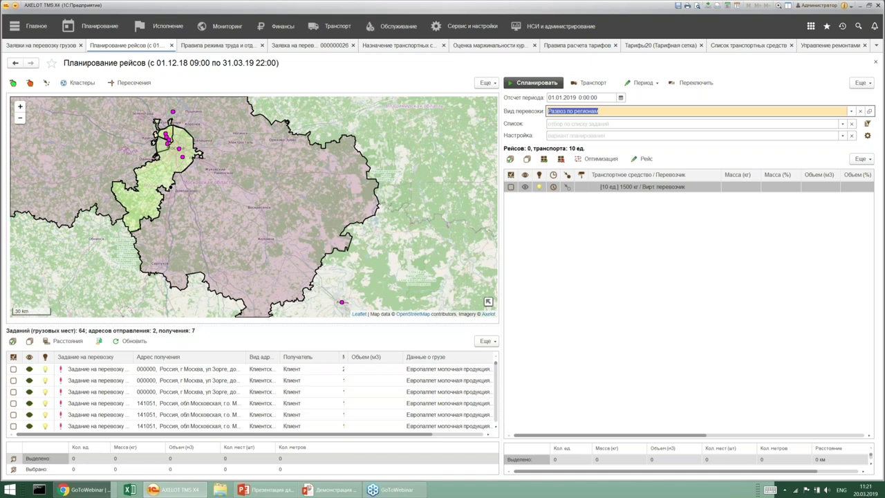
left_click(594, 124)
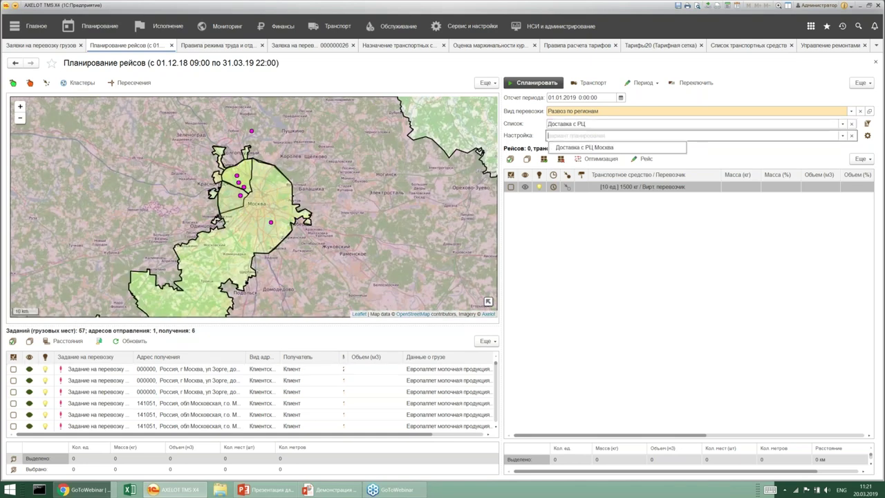
left_click(606, 148)
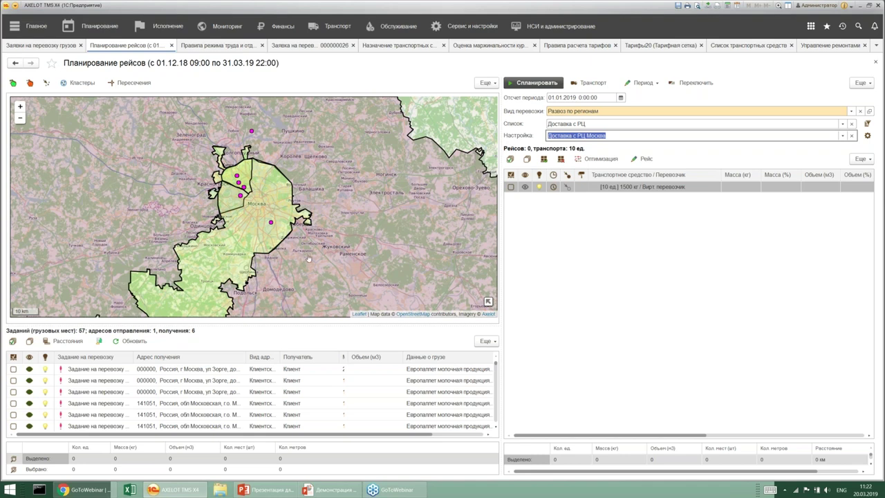
Step: Enable Учитывать временные окна and Разрешена погрузка с нескольких складов в одном рейсе in the planning parameters, close them, and plan the regional delivery trips
scroll(309, 256, "down", 1)
left_click_drag(330, 217, 300, 188)
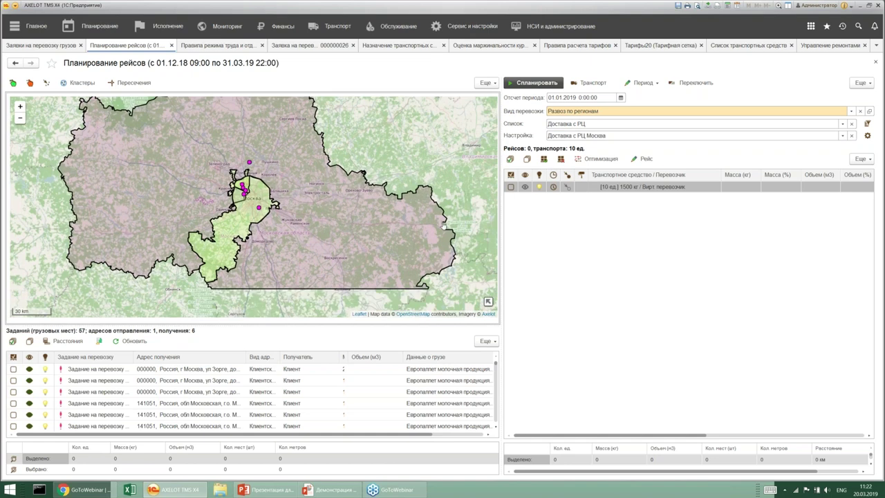
left_click(867, 135)
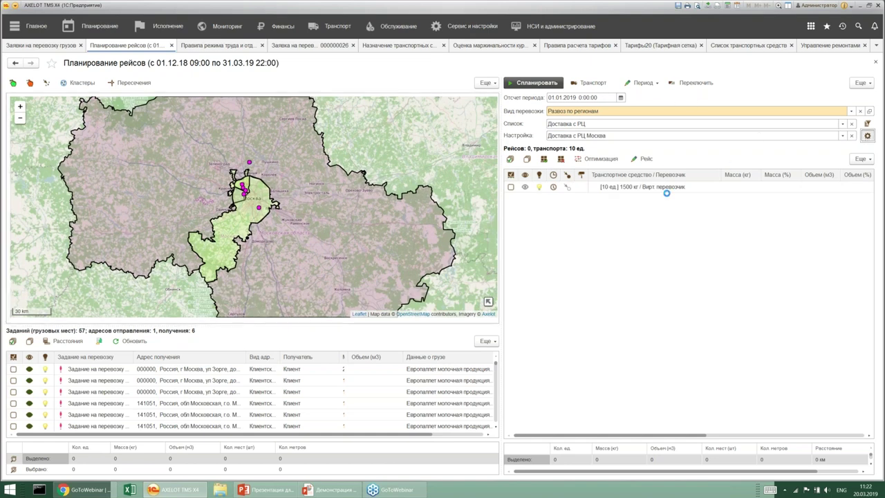
left_click(187, 93)
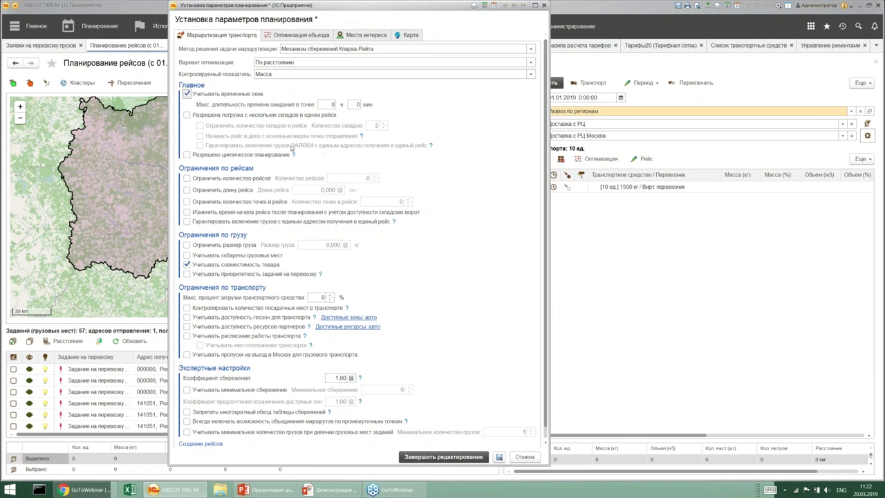
left_click(187, 115)
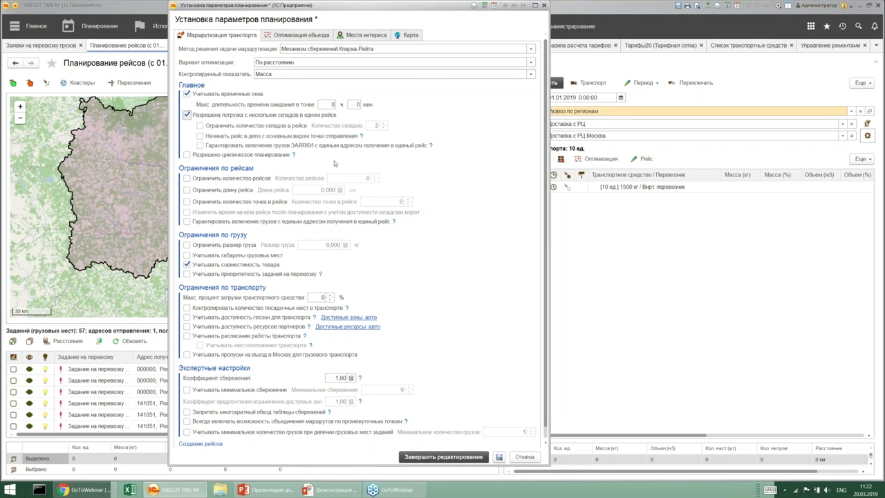
left_click(544, 5)
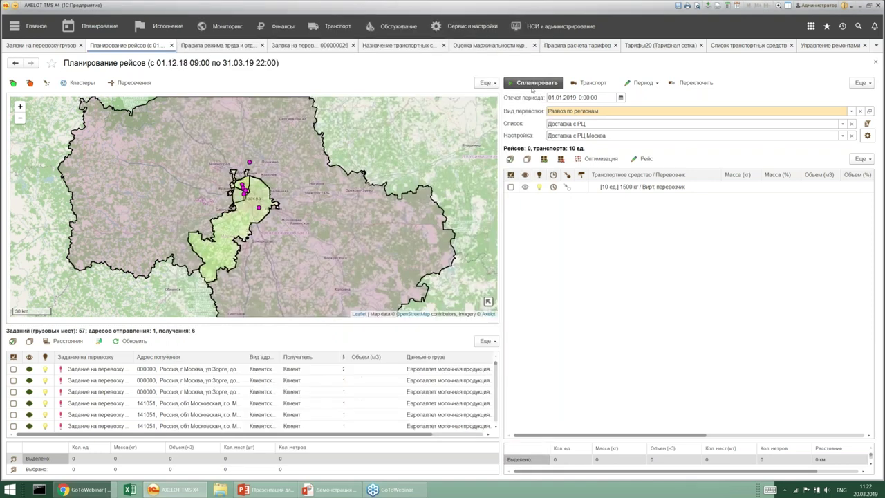
left_click(532, 84)
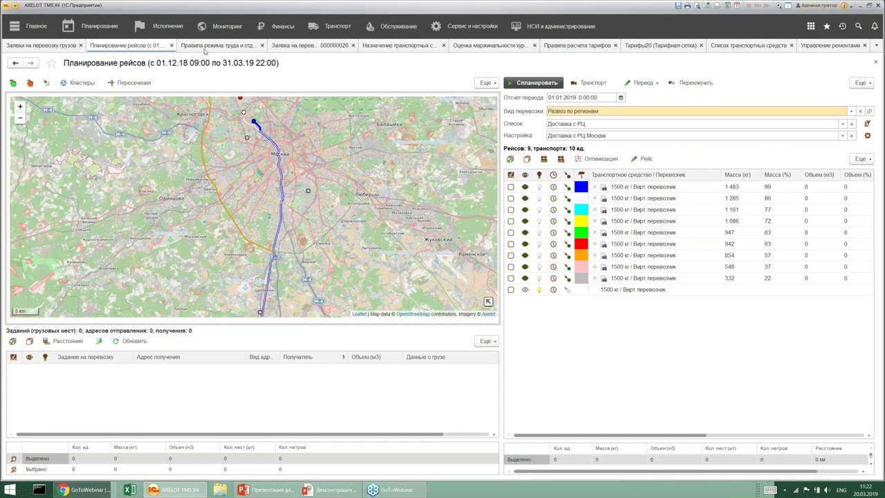
Step: Open the Правила режима труда и отдыха сотрудников list
left_click(206, 45)
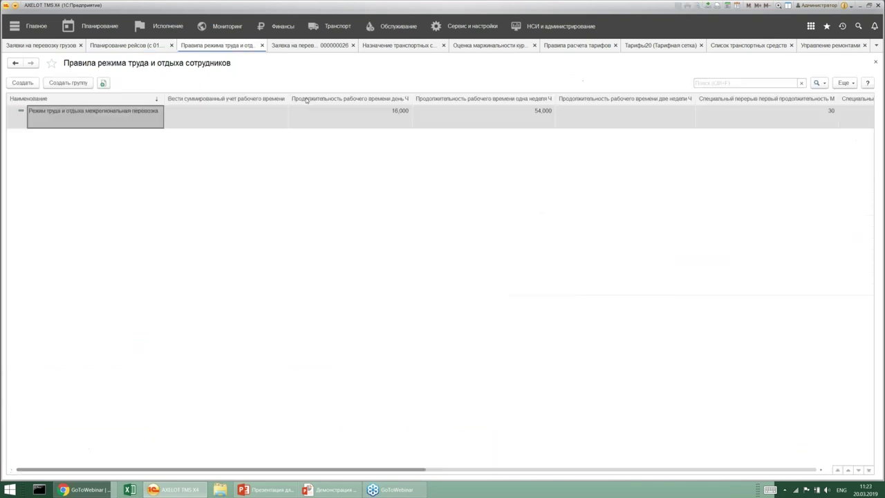
Step: Open the Режим труда и отдыха межрегиональная перевозка rule to review its working hours and break settings
double_click(112, 113)
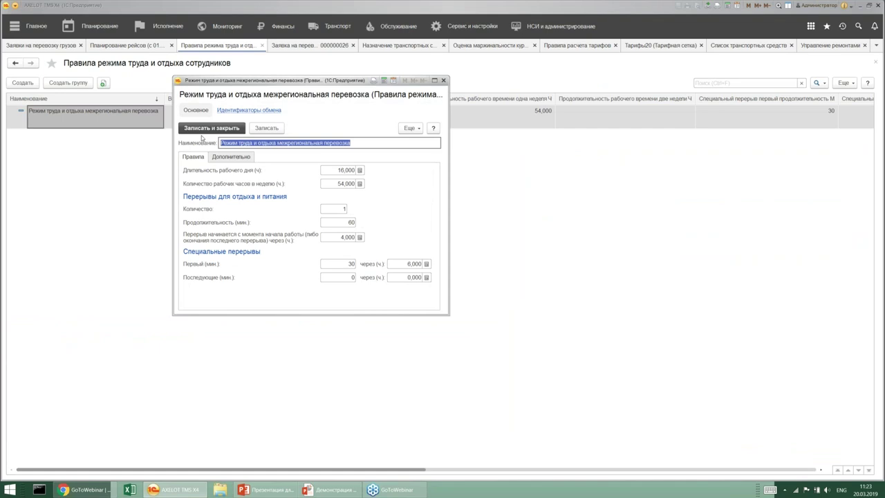
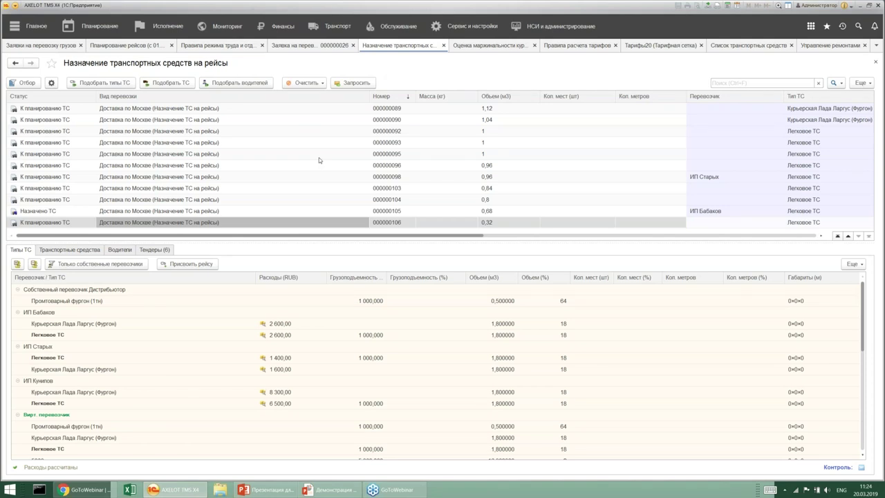
Step: Review the carriers' costs for the selected trip and the Тарифы20 tariff grid, and return to the vehicle assignment
left_click(278, 345)
key("Up")
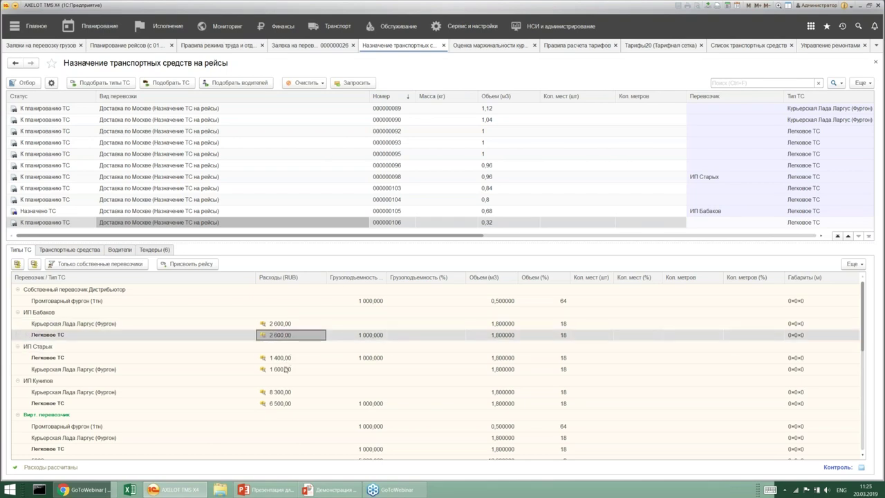
left_click(650, 47)
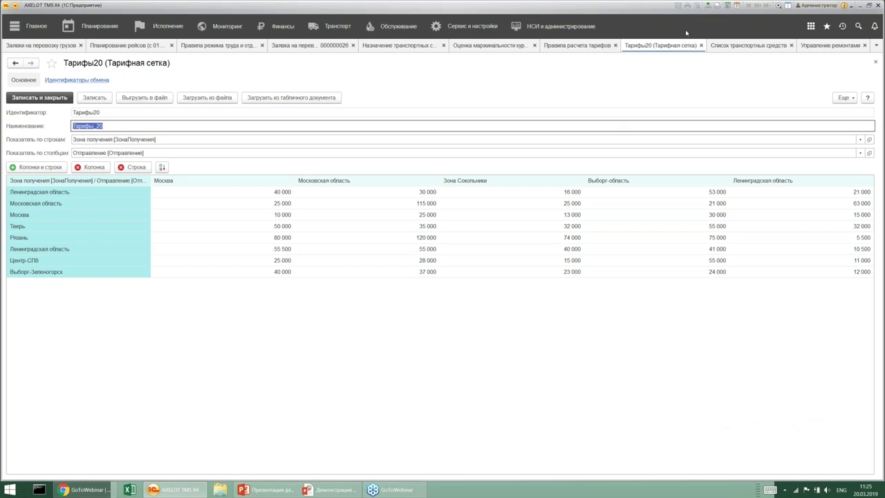
left_click(407, 50)
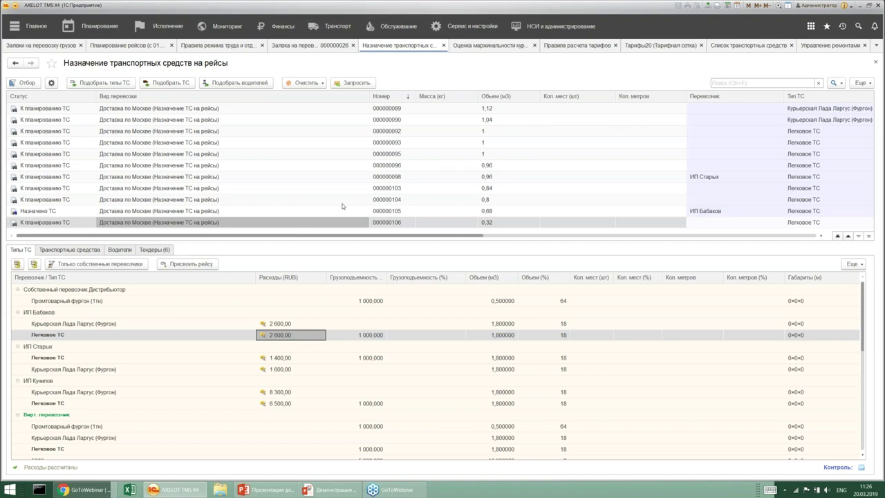
Step: Generate vehicle requests for the selected trip to the three outside carriers, excluding Собственный перевозчик Дистрибьютор
left_click(358, 86)
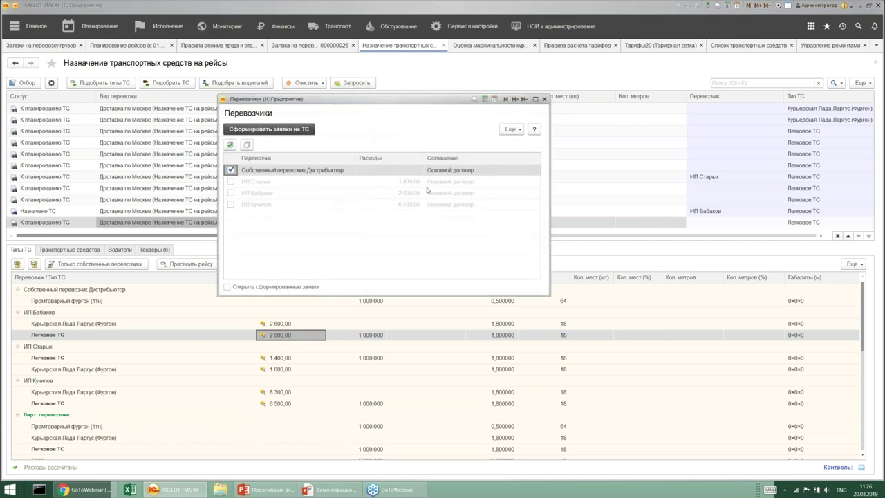
left_click(231, 182)
left_click(231, 193)
left_click(230, 204)
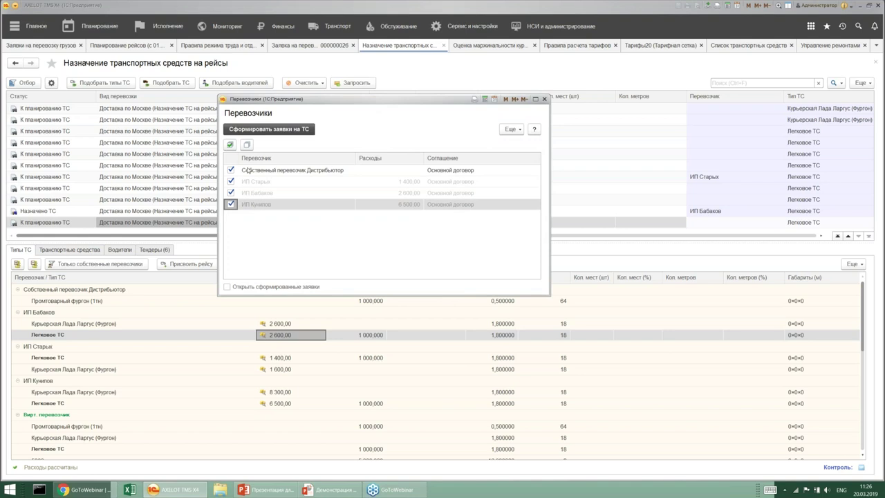
left_click(231, 170)
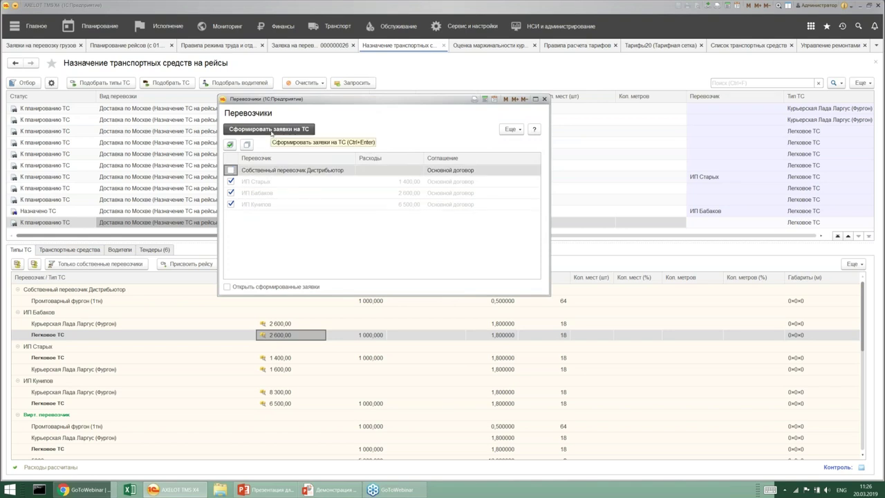
left_click(272, 131)
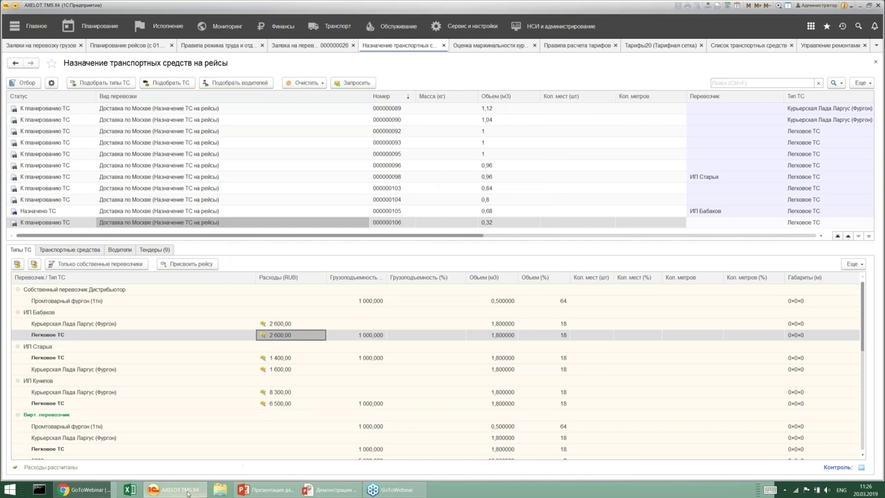
Step: Switch to Chrome, enter the carrier's AXELOT TMS X4 web client and close the Информация page
mouse_move(188, 493)
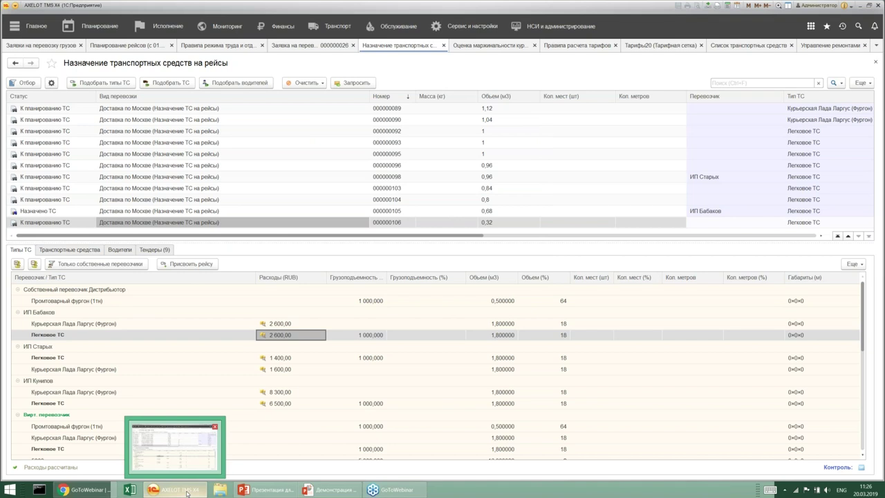
left_click(180, 456)
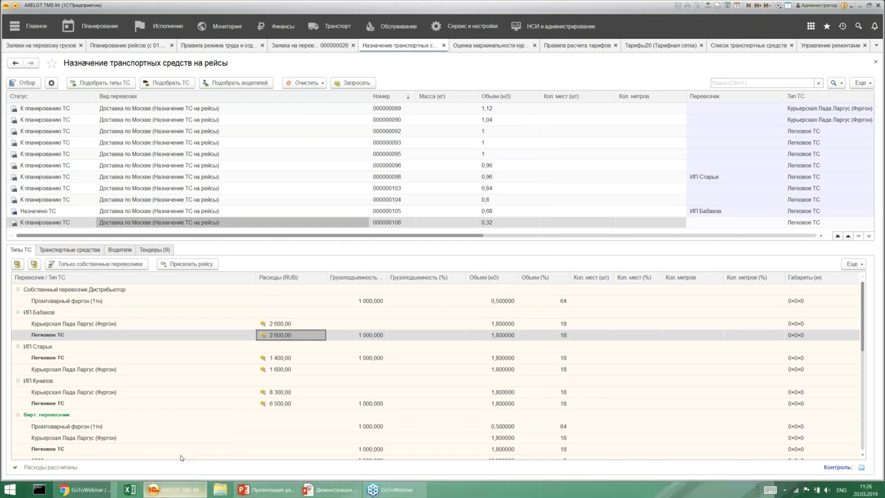
left_click(84, 489)
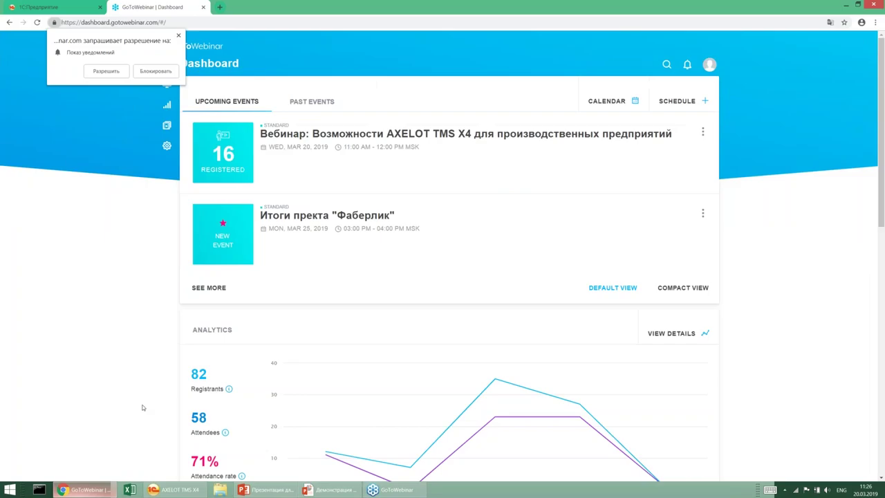
left_click(59, 5)
left_click(422, 265)
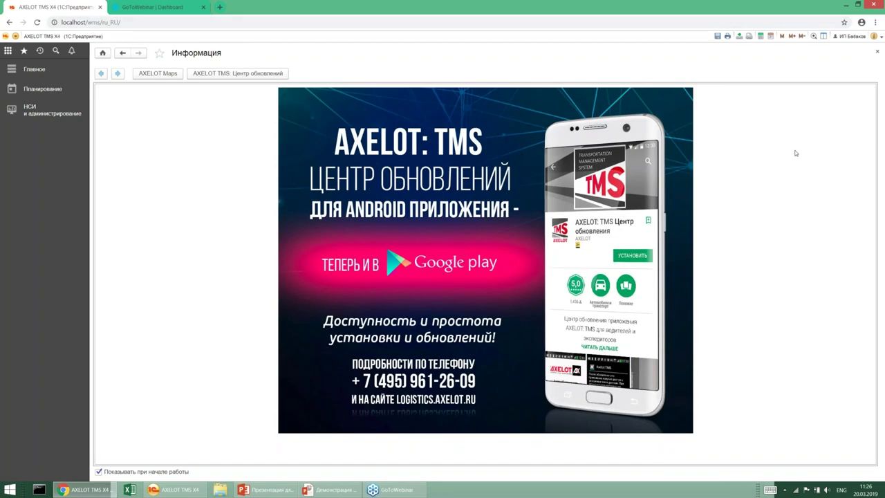
key("Escape")
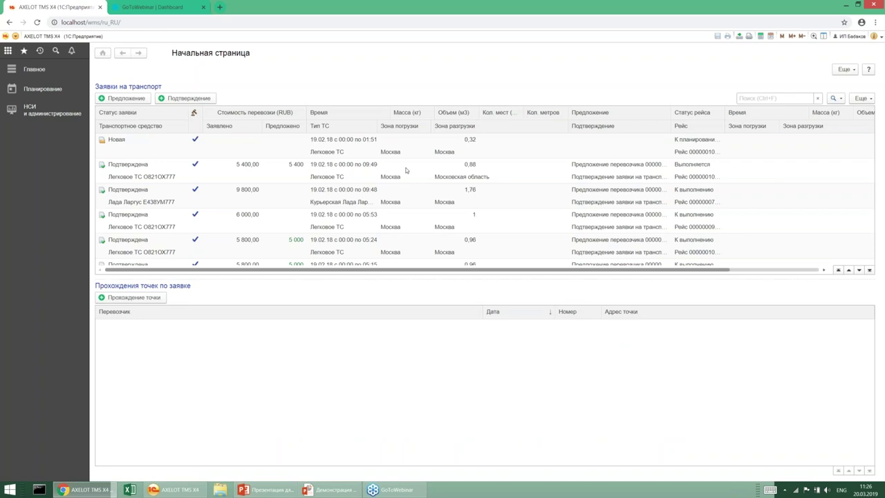
Step: Examine the main characteristics and linked trip of the first confirmed tender request
left_click(266, 170)
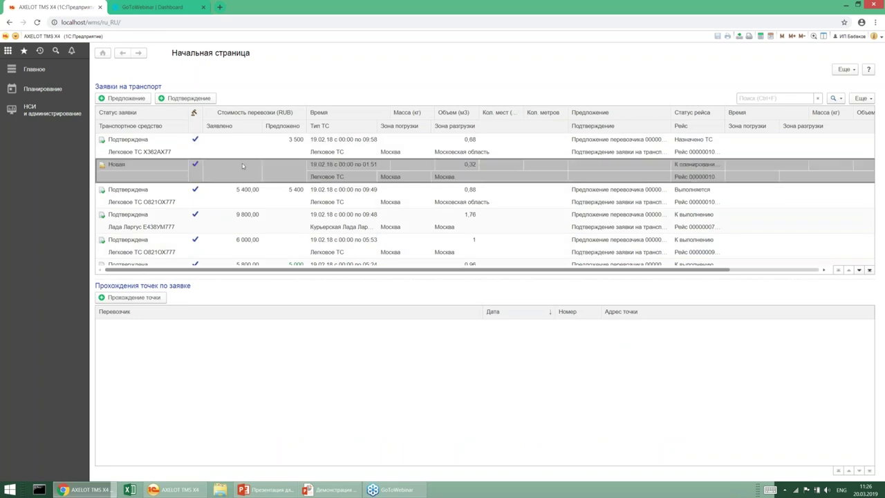
double_click(359, 144)
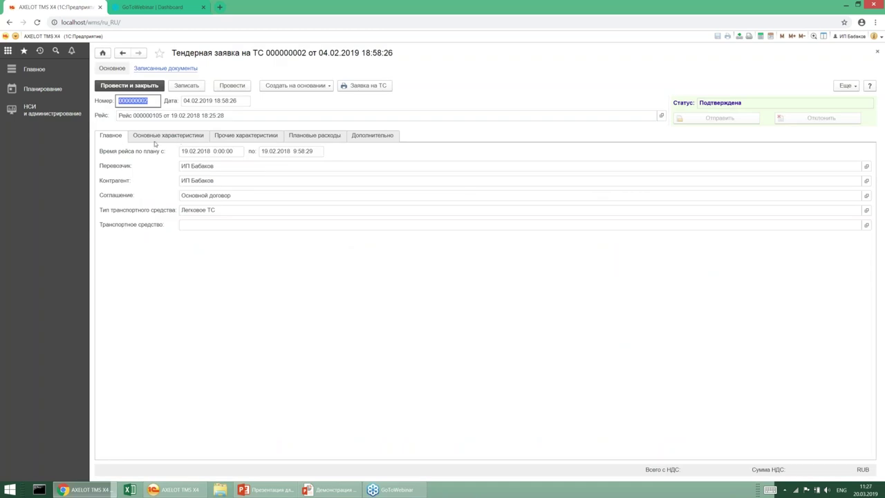
left_click(201, 138)
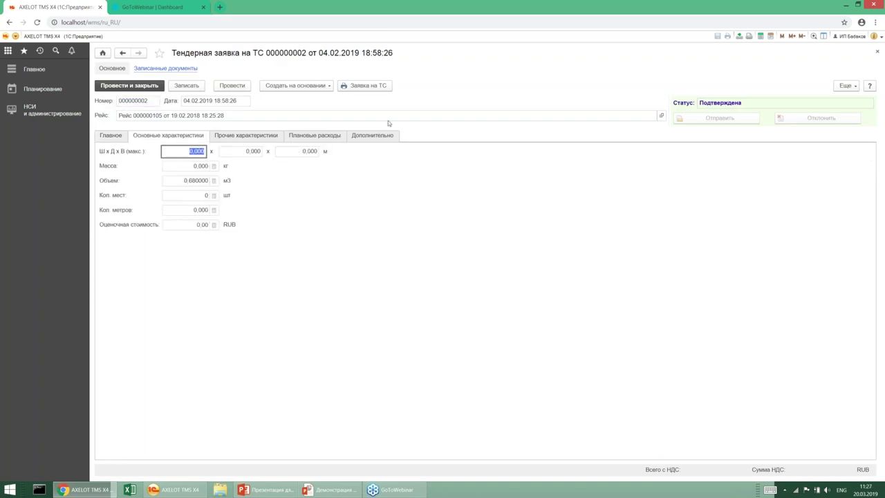
left_click(663, 119)
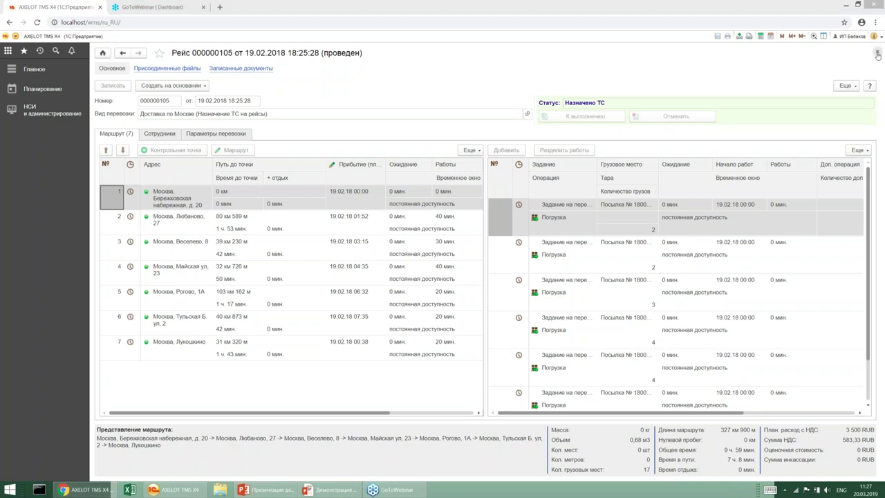
key("ctrl+Tab")
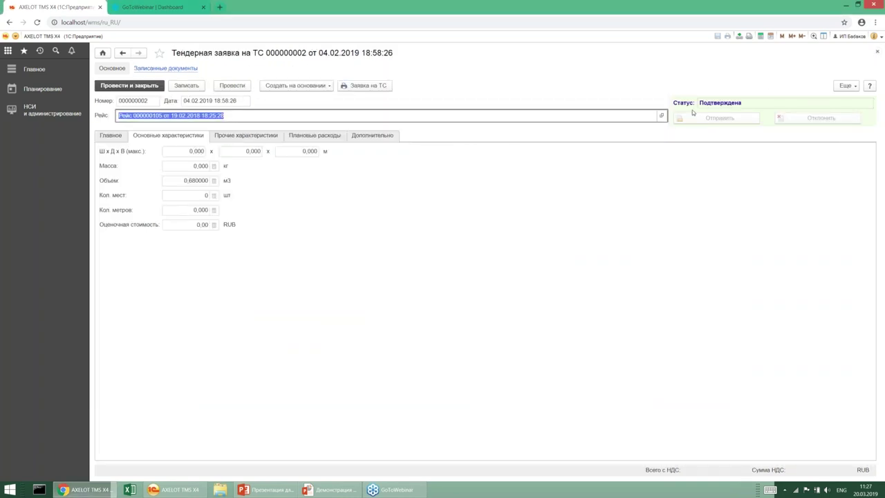
Step: Try to create a Предложение перевозчика from the confirmed tender request, and close the request
left_click(320, 87)
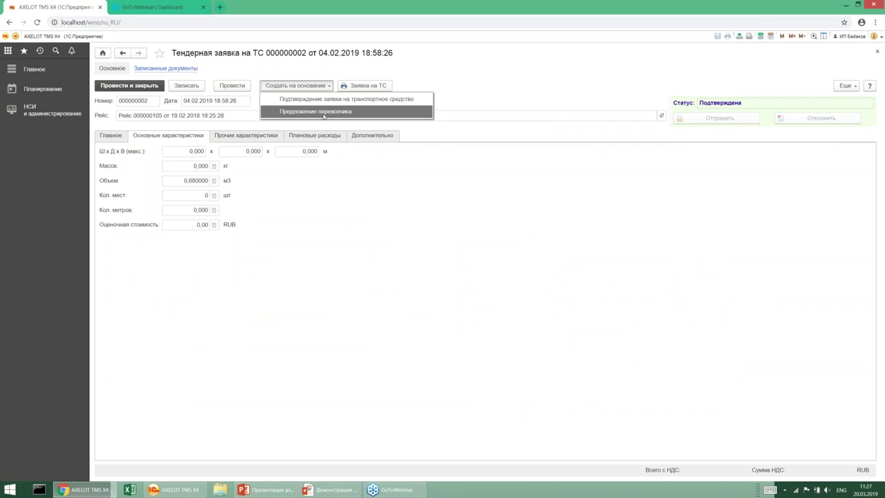
left_click(323, 112)
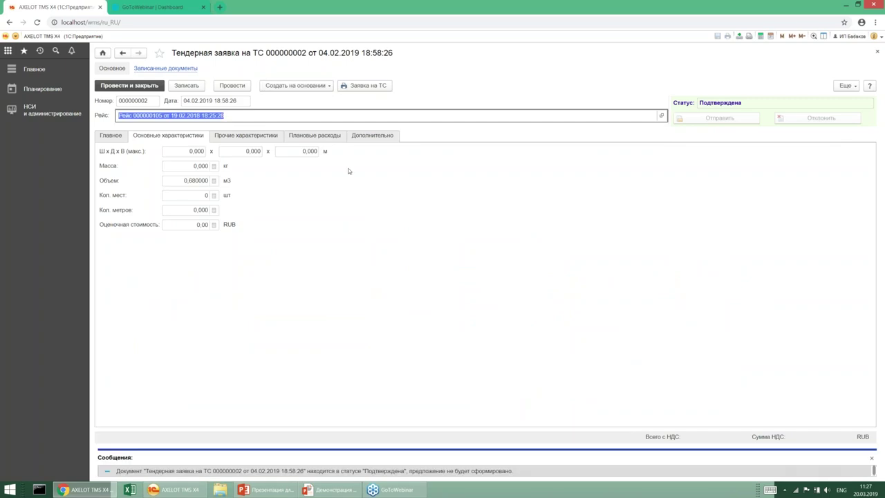
left_click(870, 459)
left_click(876, 51)
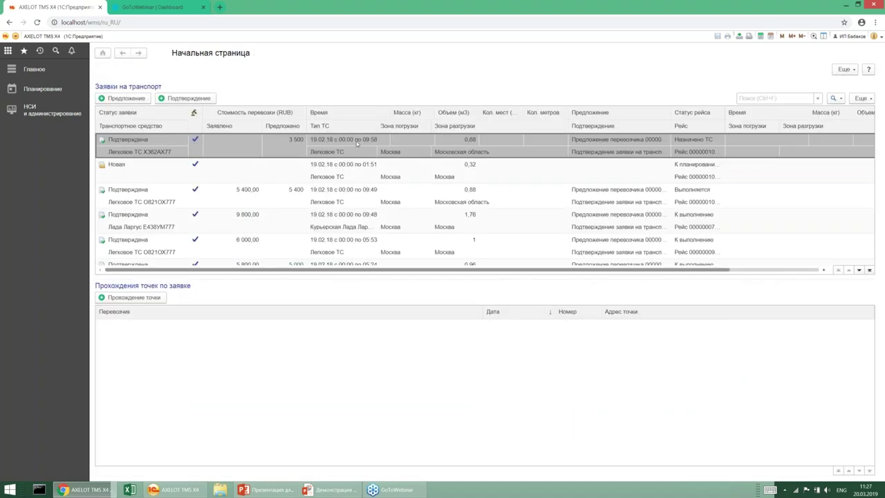
Step: Open the tender request with status Новая and generate a carrier proposal from it
left_click(297, 166)
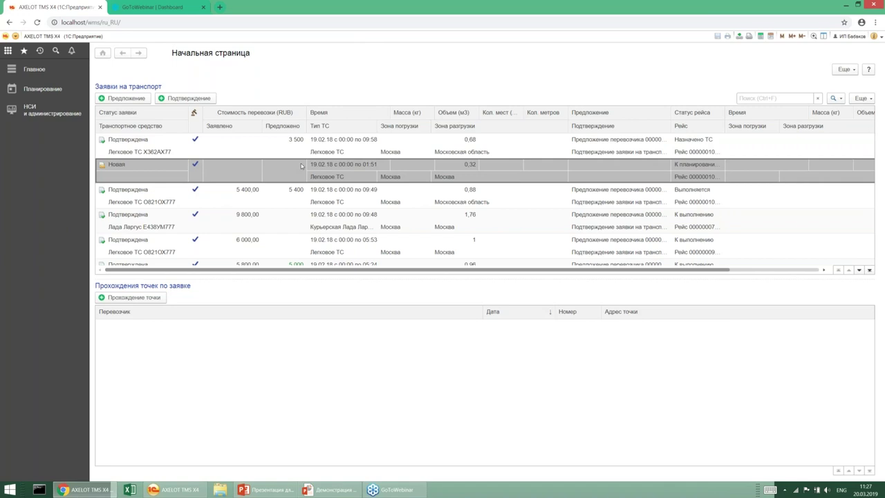
double_click(338, 164)
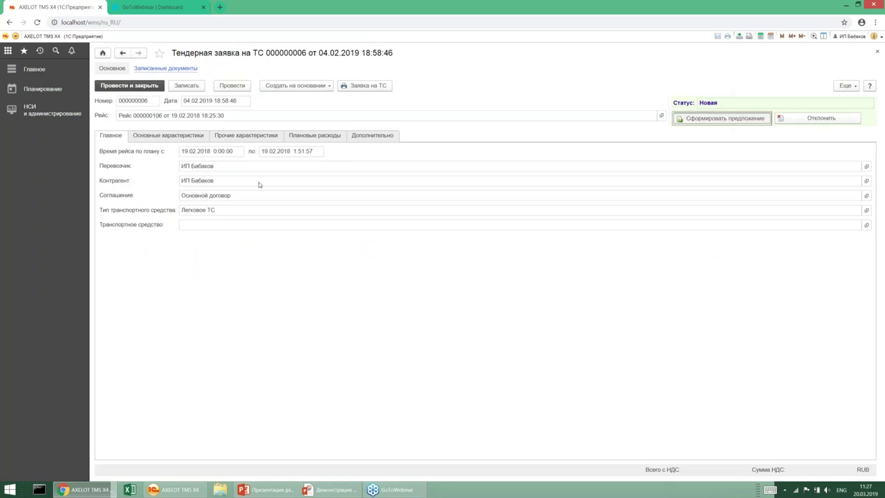
key("Return")
Step: Set the proposal's Транспортное средство to the suggested Легковое ТС and choose the second listed driver as Первый водитель
left_click(221, 220)
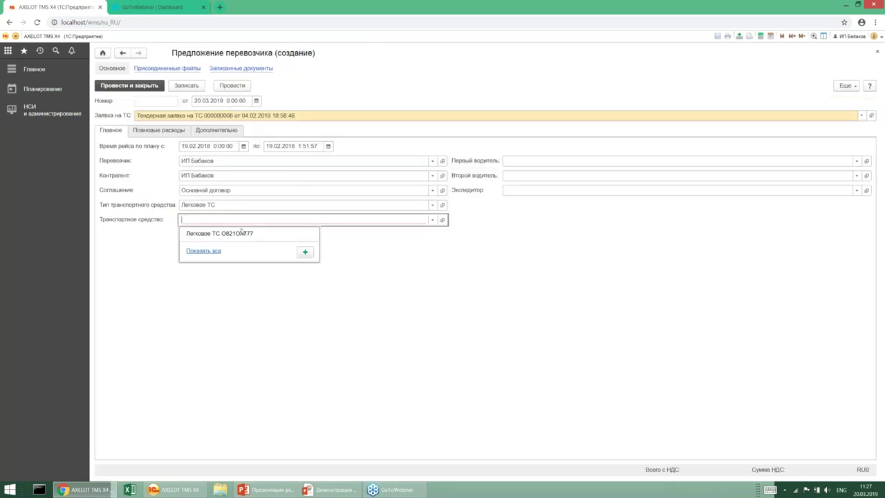
key("Down")
key("Return")
left_click(558, 159)
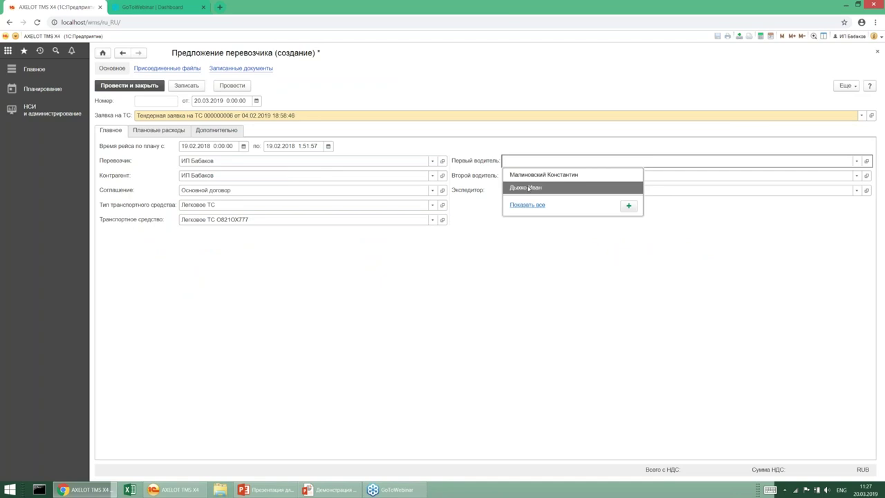
left_click(531, 187)
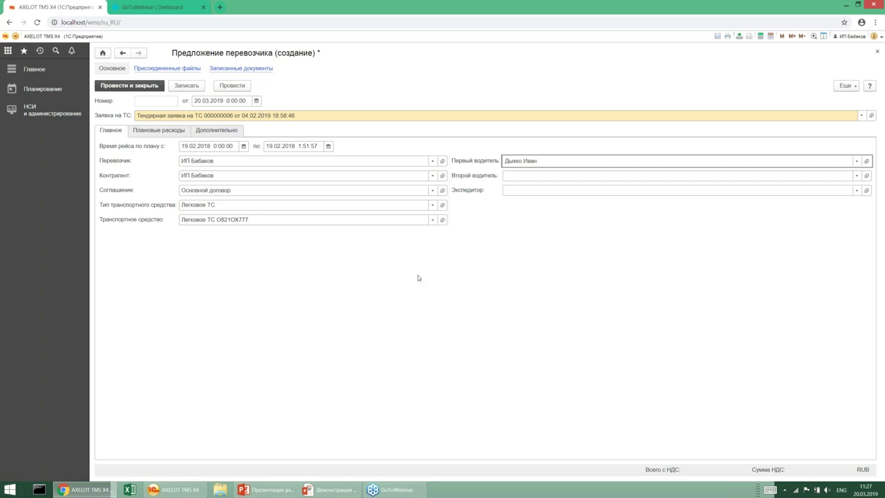
Step: Check the Присоединенные файлы sections of the assigned vehicle's and first driver's cards, and close both cards
left_click(437, 219)
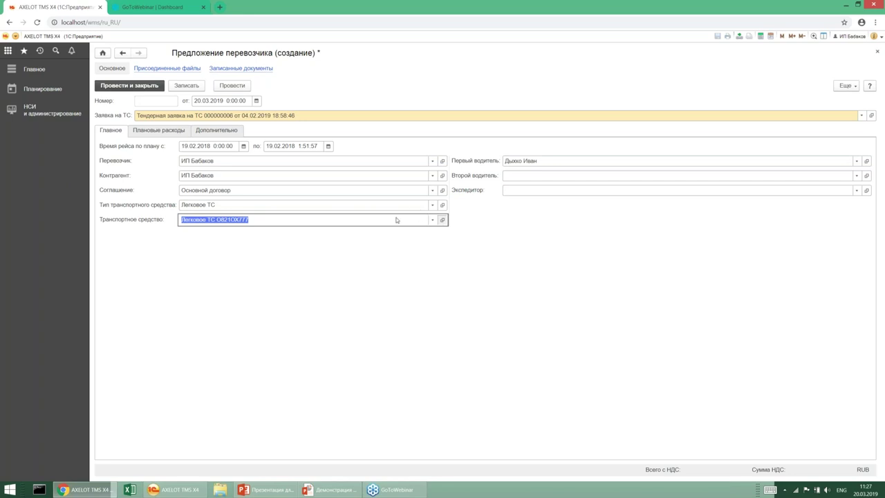
key("shift+F4")
left_click(327, 82)
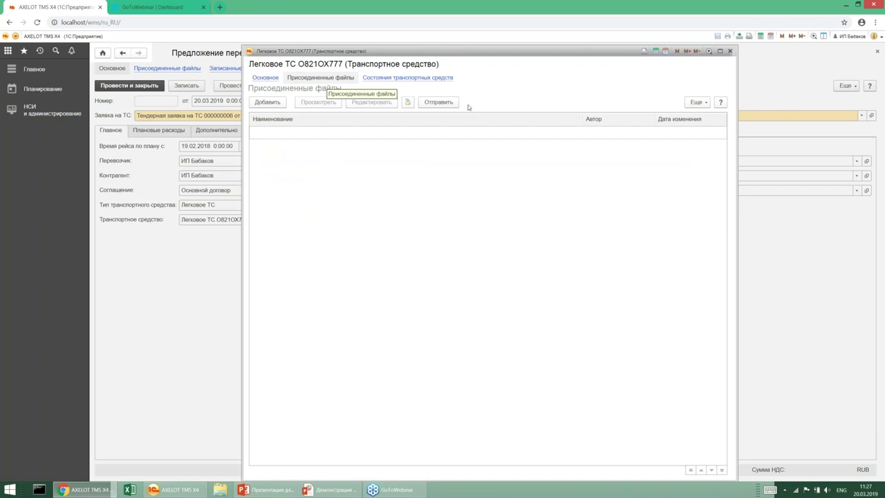
left_click(729, 51)
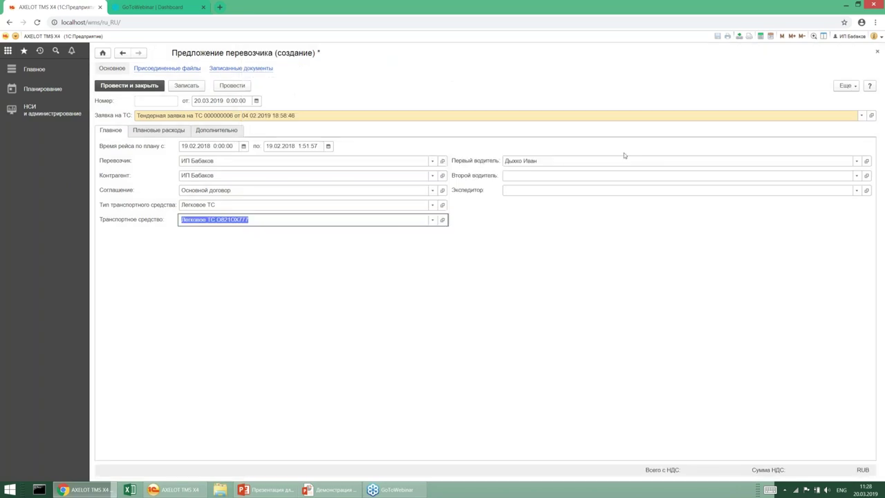
left_click(866, 161)
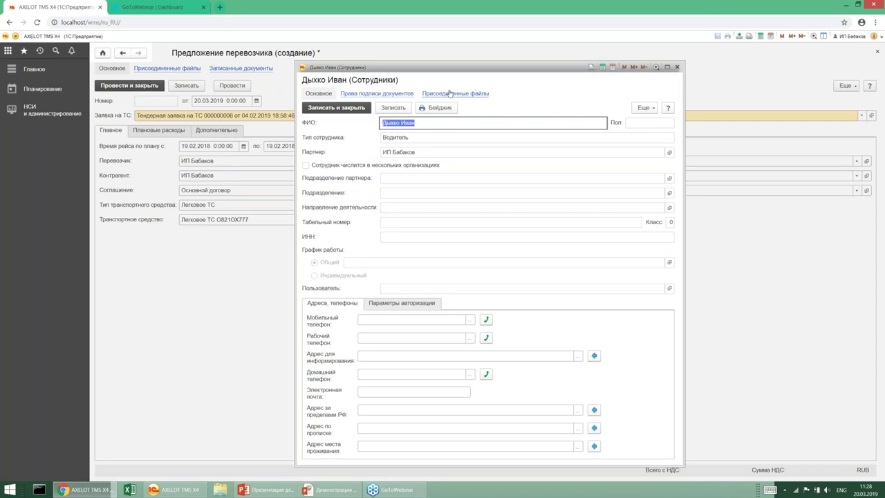
left_click(455, 93)
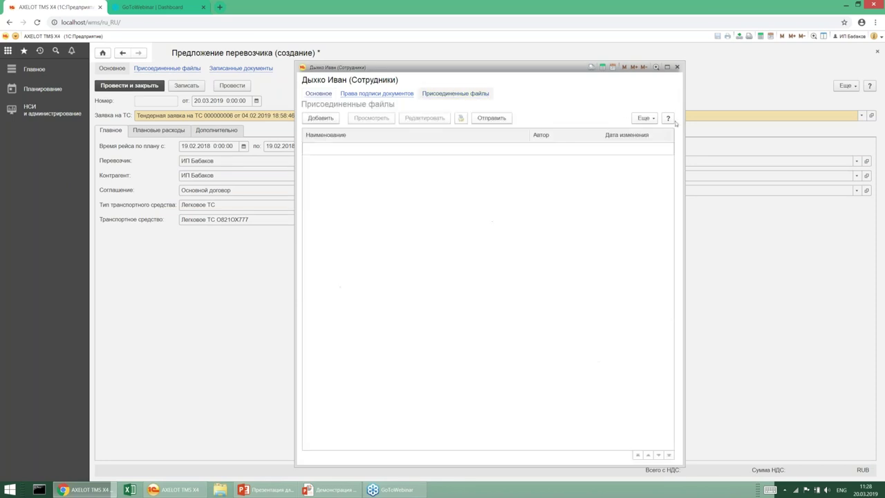
left_click(677, 66)
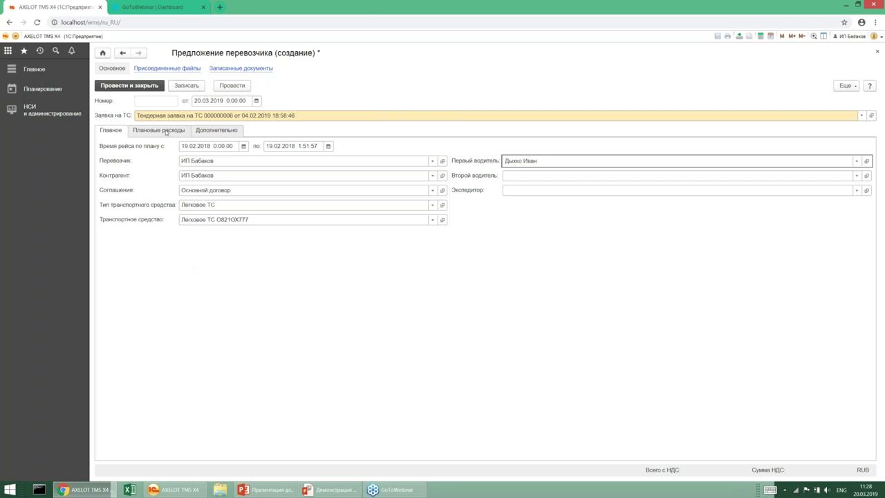
Step: Add a planned expense to the carrier proposal with article Услуги доставки and distribution rule М^3 на километр
left_click(166, 132)
key("Insert")
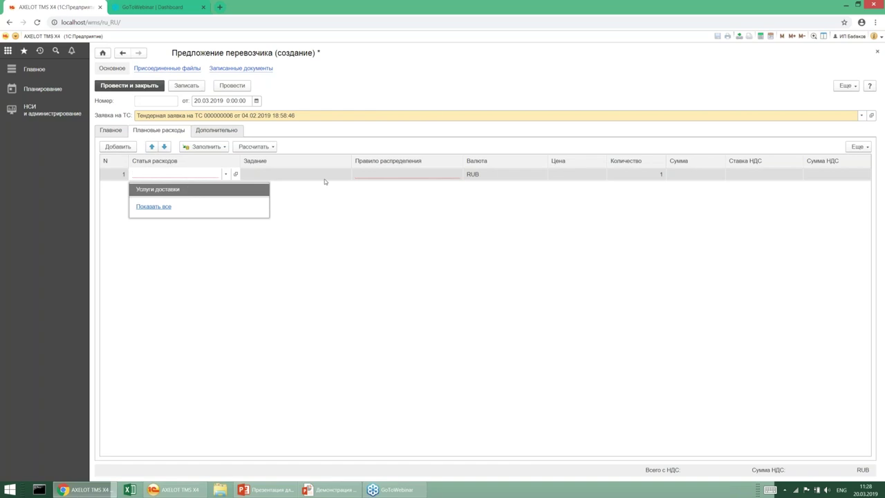
left_click(380, 178)
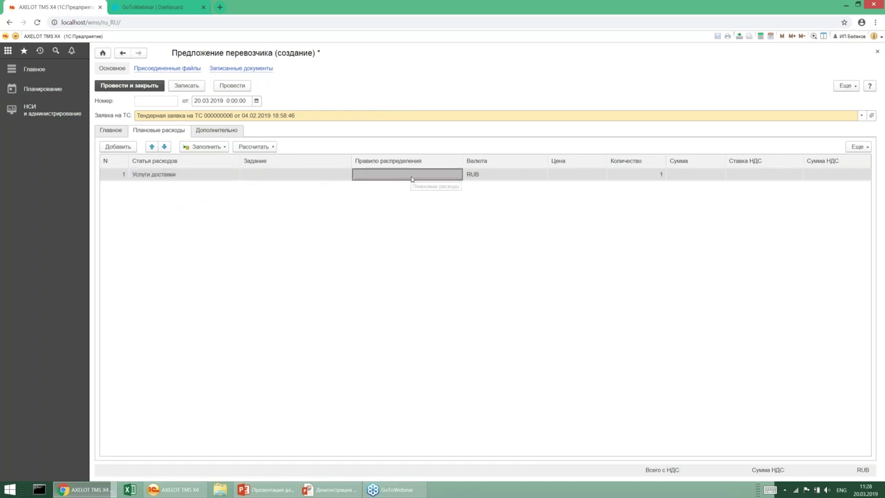
left_click(466, 189)
left_click(591, 178)
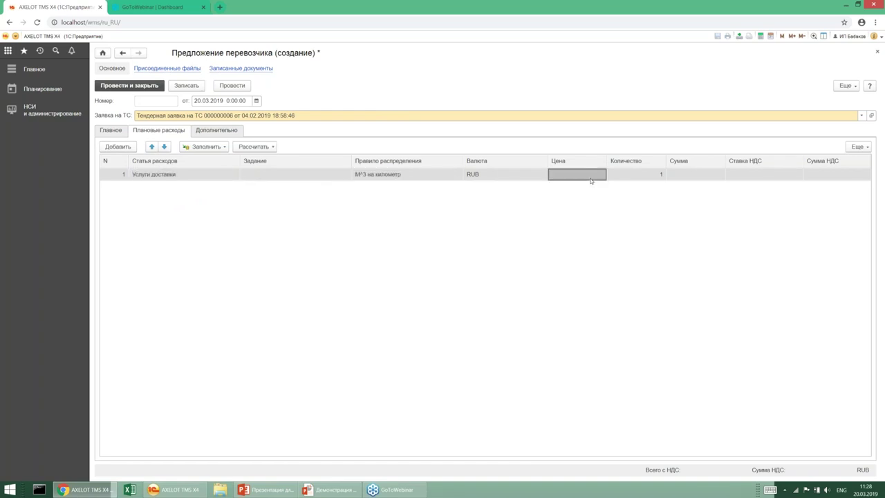
Step: Set the expense's Цена to 10 000,00, and post and close the carrier proposal
left_click(591, 180)
type("10 000,0")
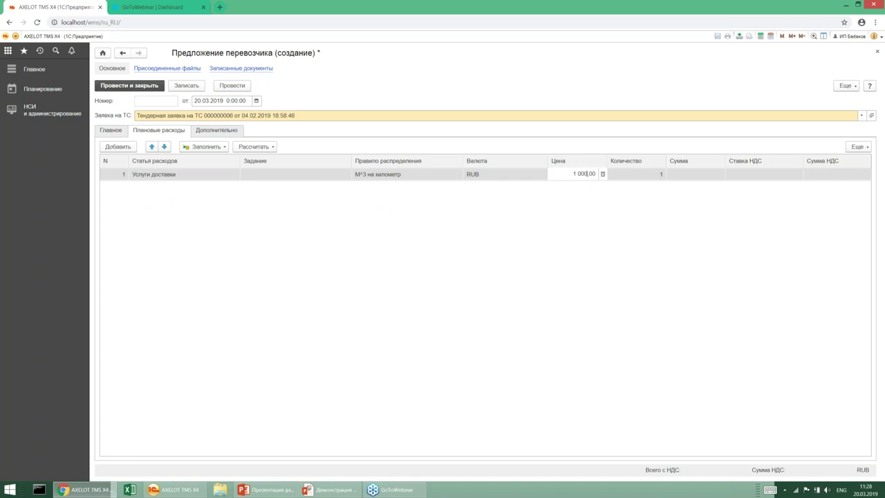
type("0")
key("Return")
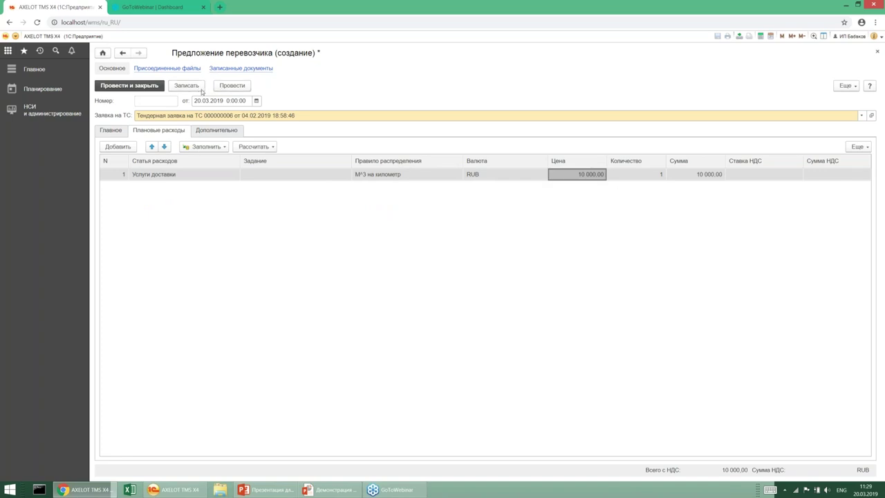
left_click(129, 86)
left_click(437, 280)
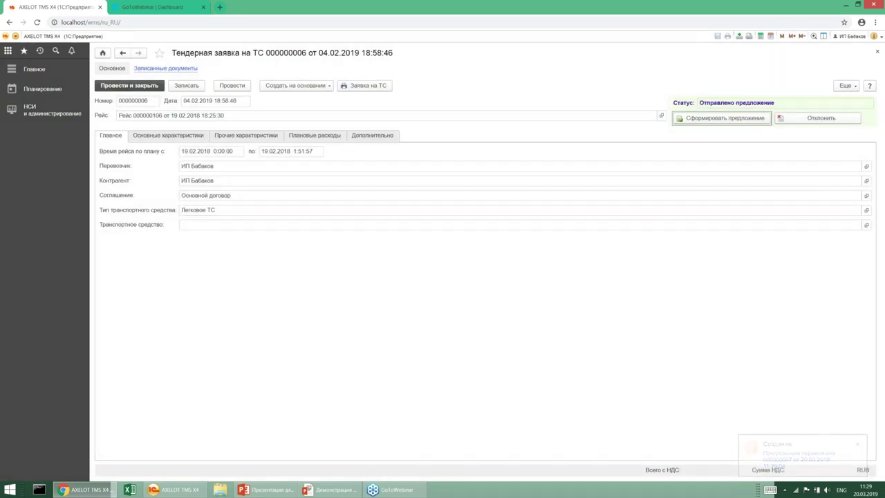
Step: Switch to the AXELOT TMS X4 desktop client, examine the tenders of trip 000000105, and bring up the presentation
left_click(175, 491)
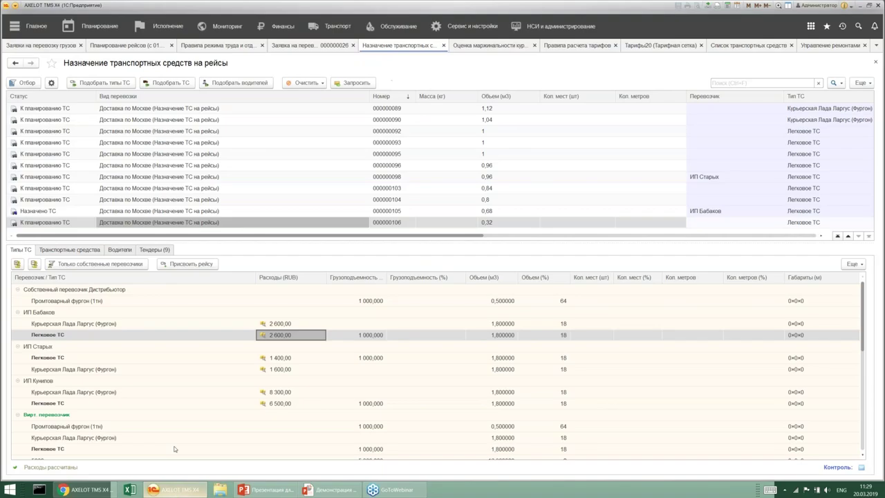
left_click(127, 211)
left_click(168, 251)
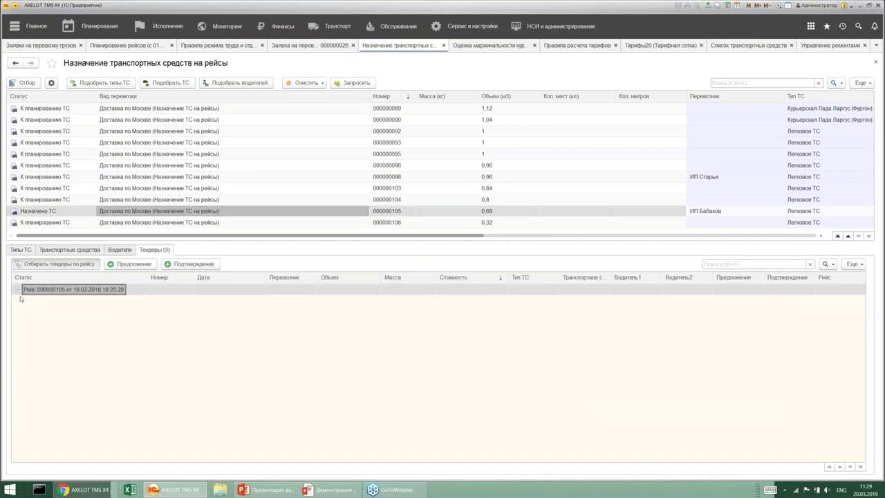
left_click(18, 290)
left_click(496, 323)
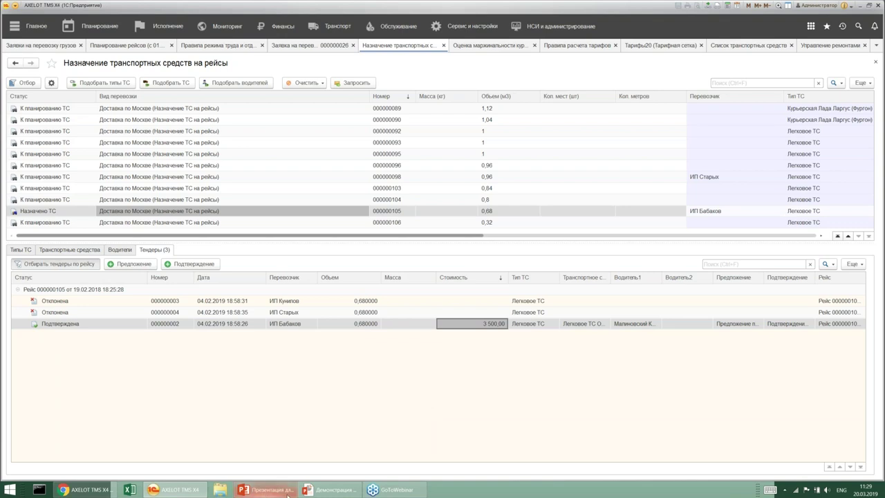
left_click(266, 490)
left_click(331, 434)
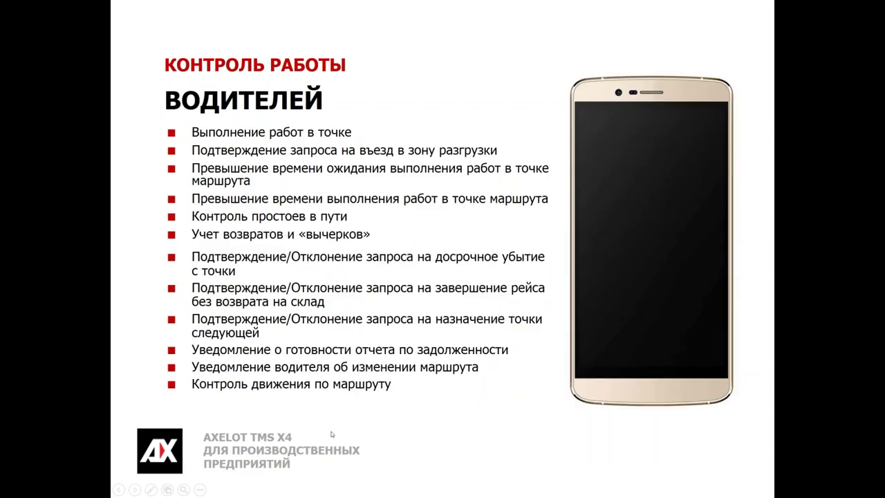
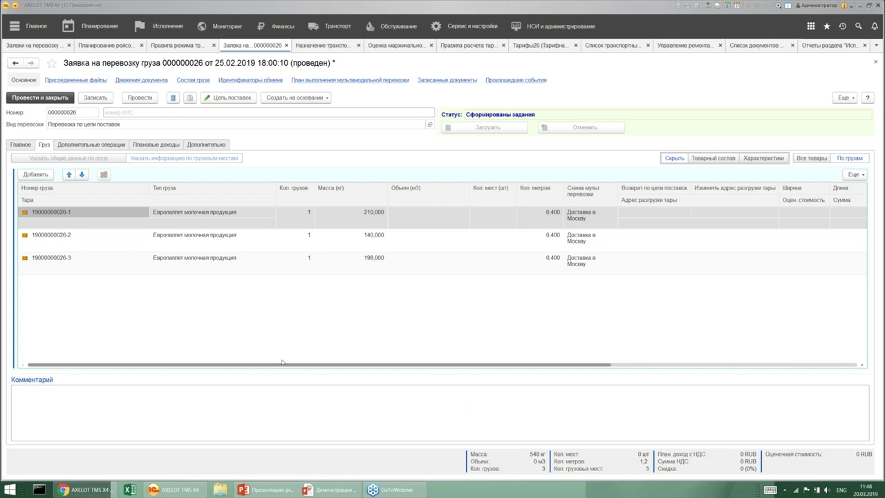
Step: Switch to the browser and close the tender request to return to the carrier's start page
left_click(175, 489)
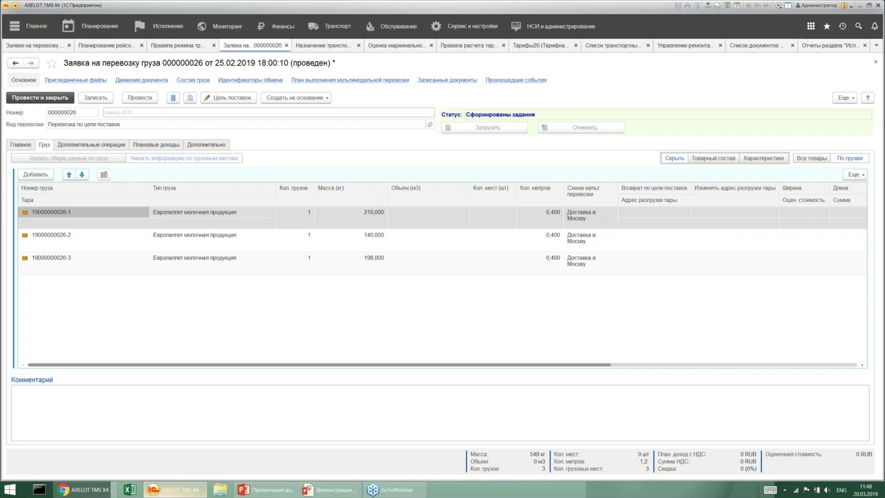
left_click(76, 488)
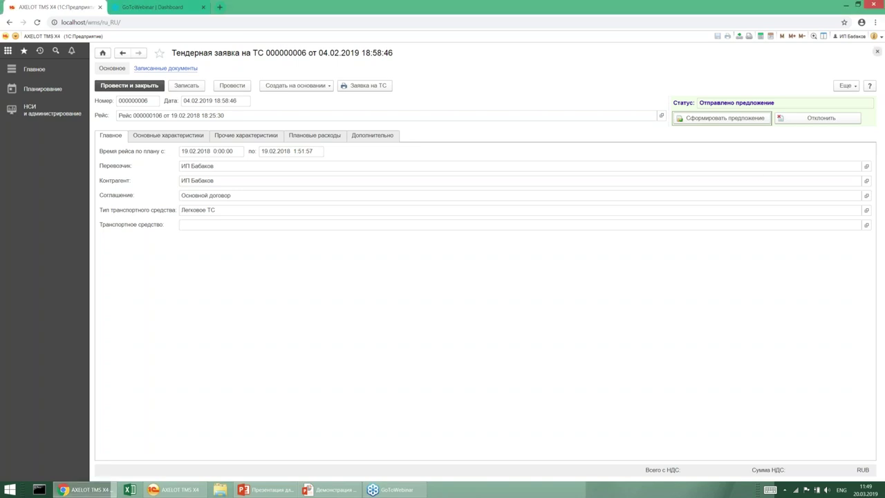
key("Escape")
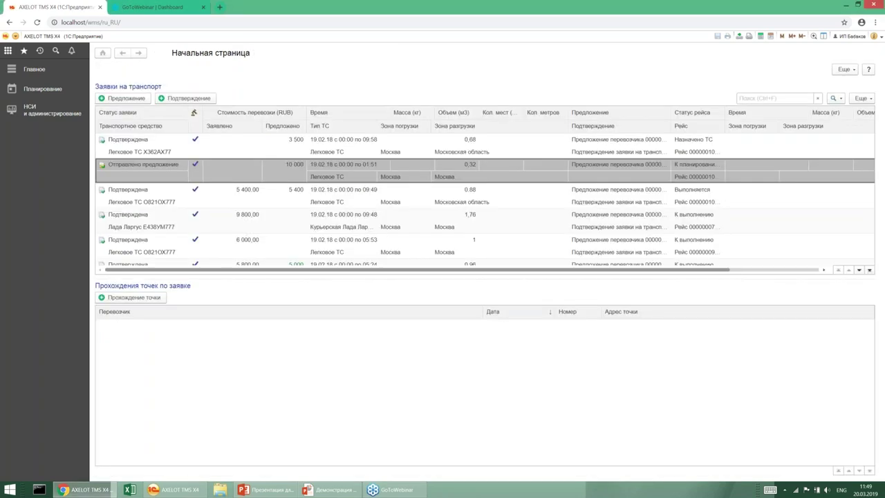
Step: In the desktop client's Назначение транспортных средств на рейсы, generate vehicle requests for trip 000000104 to the two ticked carriers
left_click(173, 490)
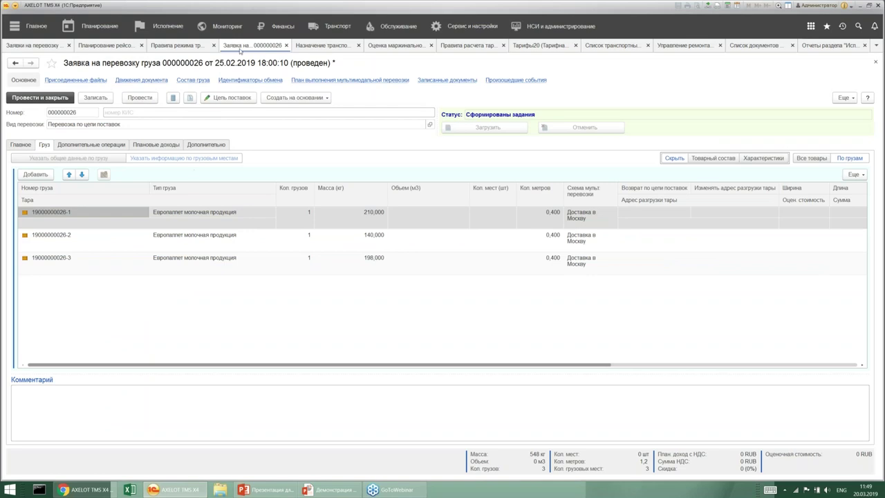
left_click(321, 45)
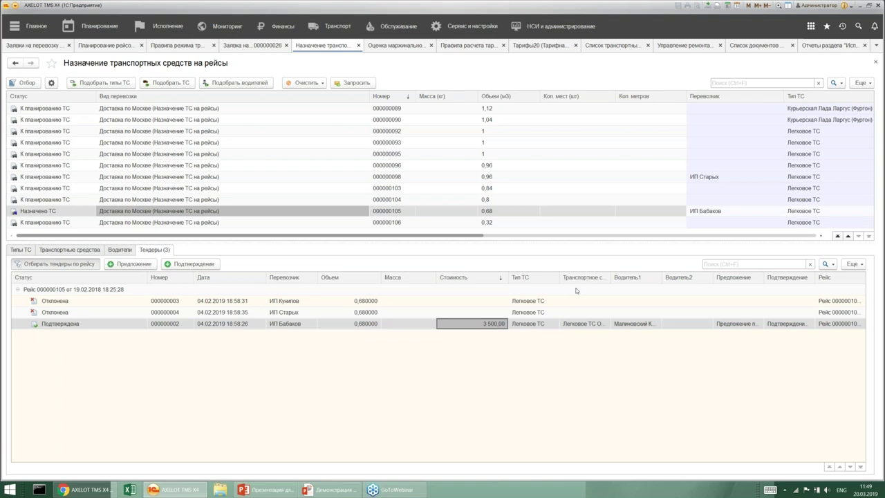
left_click(145, 200)
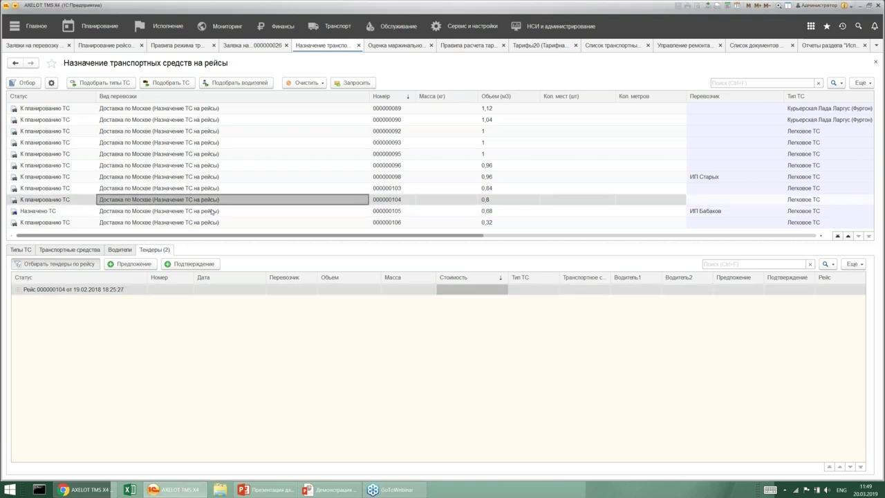
left_click(353, 83)
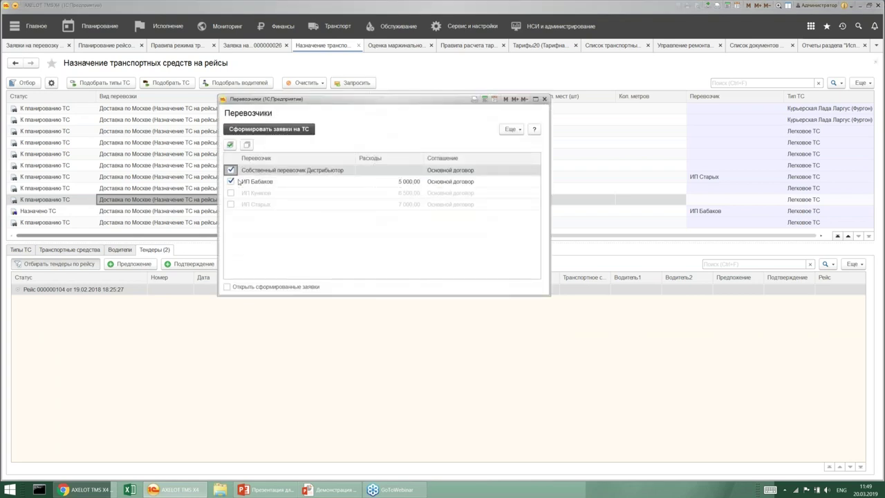
left_click(263, 129)
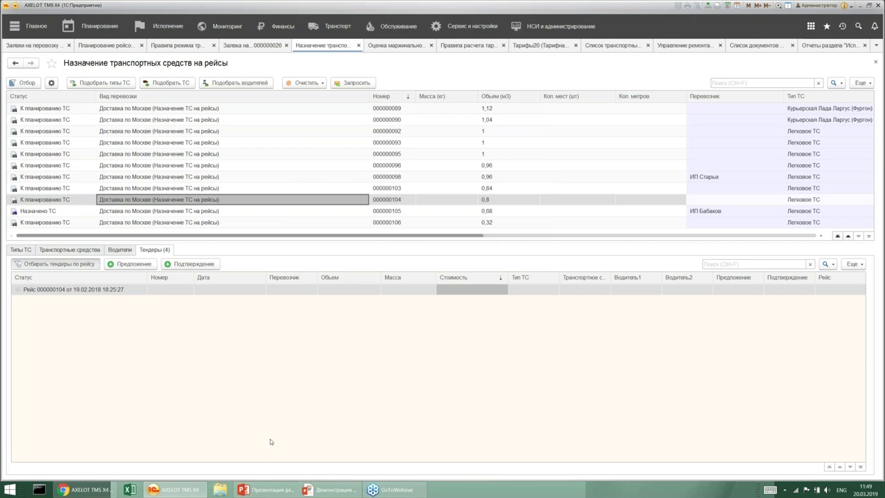
left_click(176, 492)
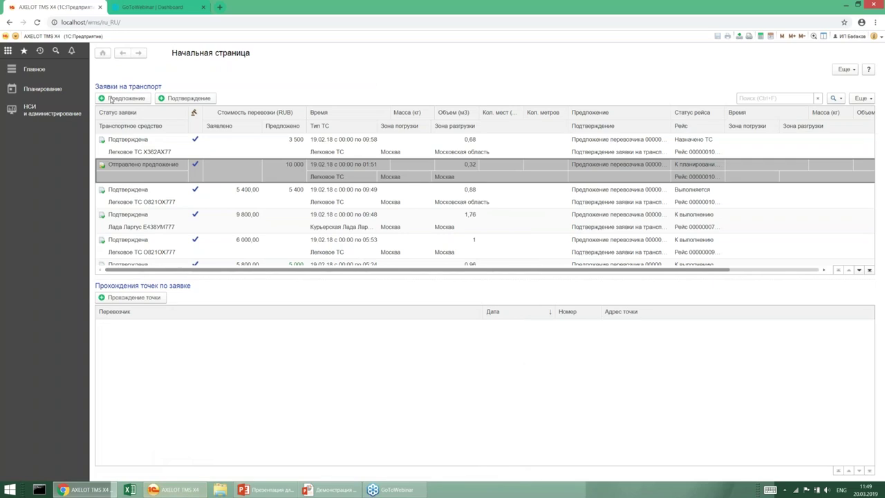
left_click(126, 24)
type("смм")
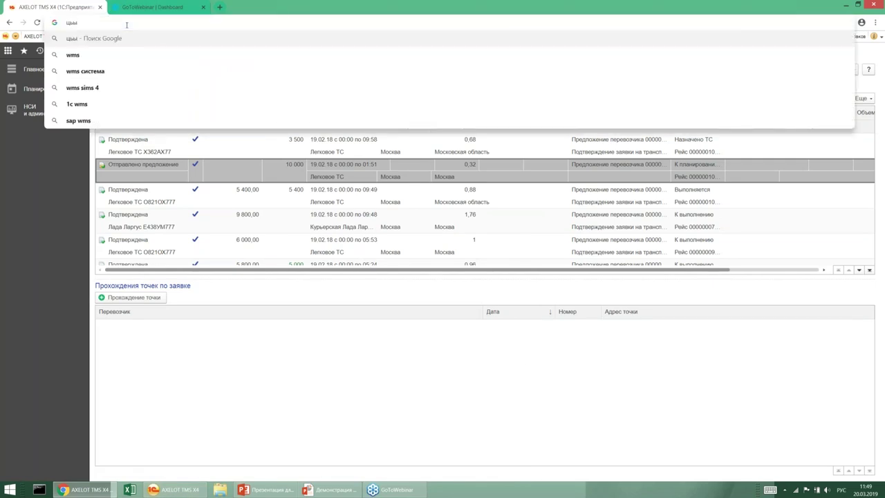
key("BackSpace")
key("BackSpace")
key("BackSpace")
type("w")
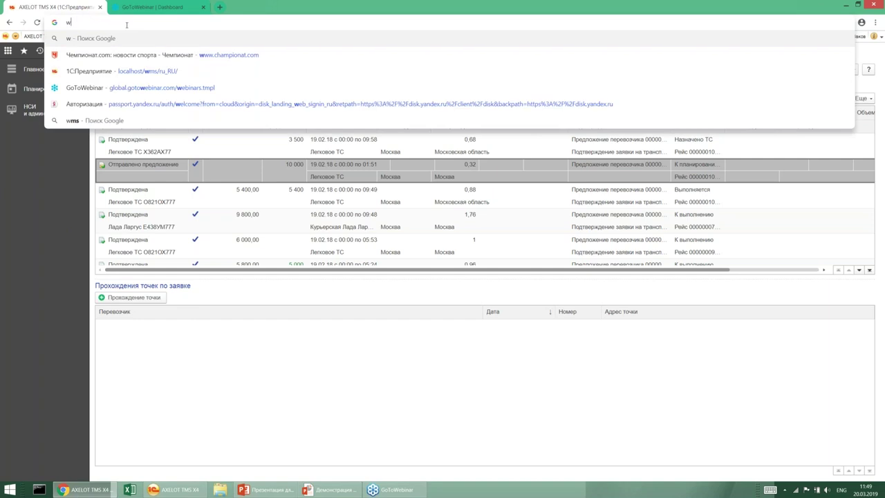
type("ms")
key("Return")
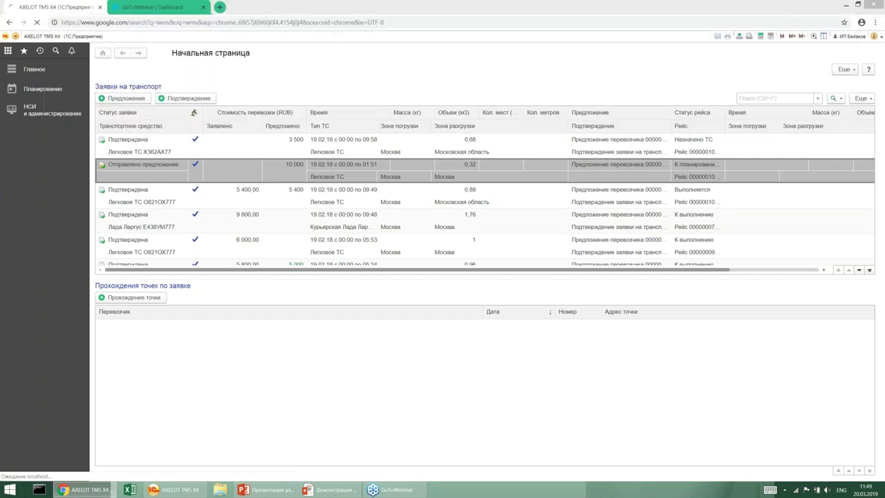
left_click(477, 71)
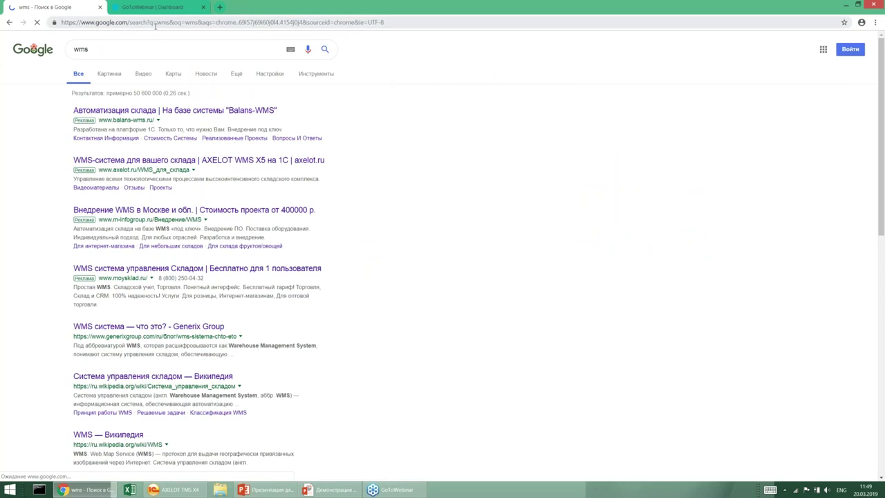
Step: Reopen the carrier web client at localhost/wms/ru_RU/ in the browser and sign in with the preset user
key("ctrl+l")
type("wms")
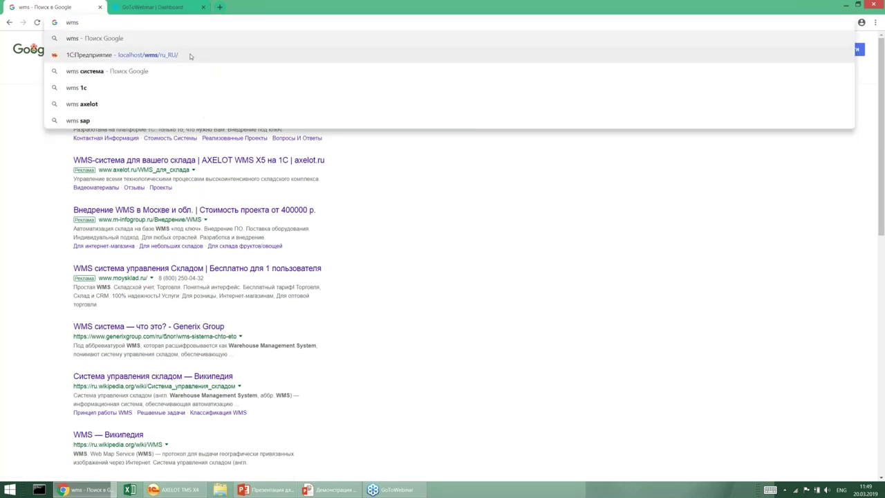
key("Down")
key("Return")
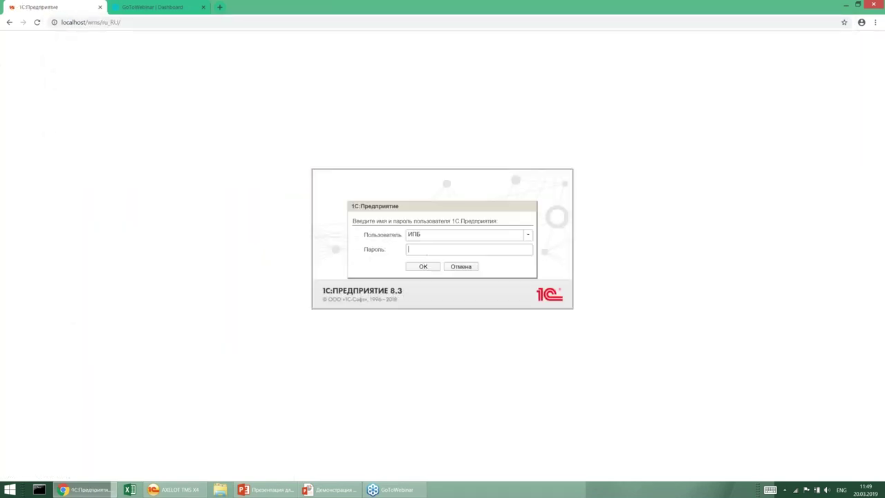
left_click(421, 266)
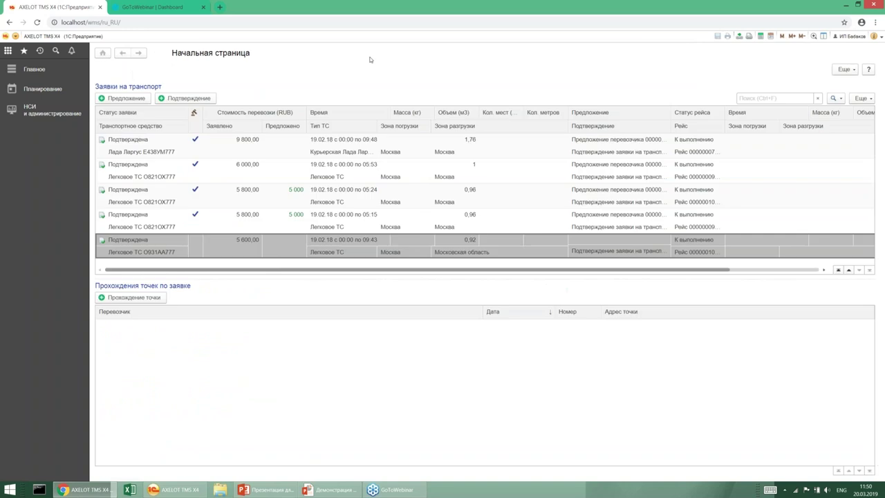
Step: Open the tender request with status Отправлено предложение and check its Основные характеристики, Прочие характеристики and Главное sections
left_click(335, 152)
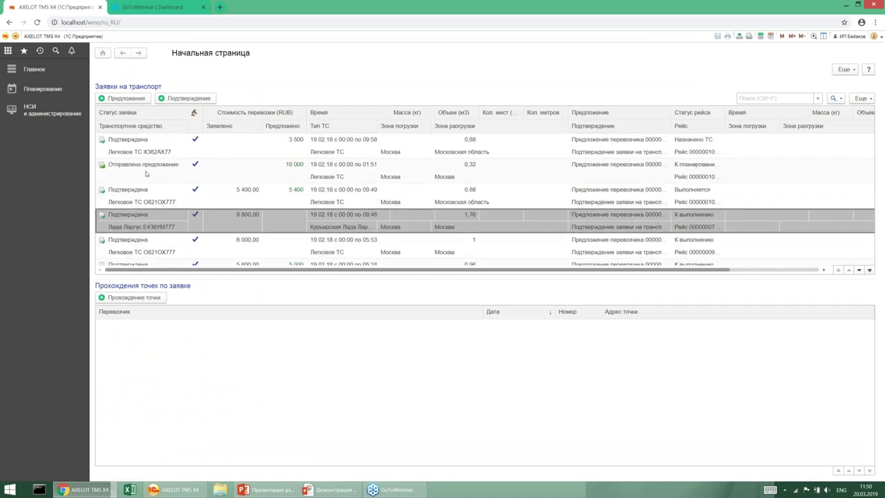
left_click(193, 179)
left_click(149, 198)
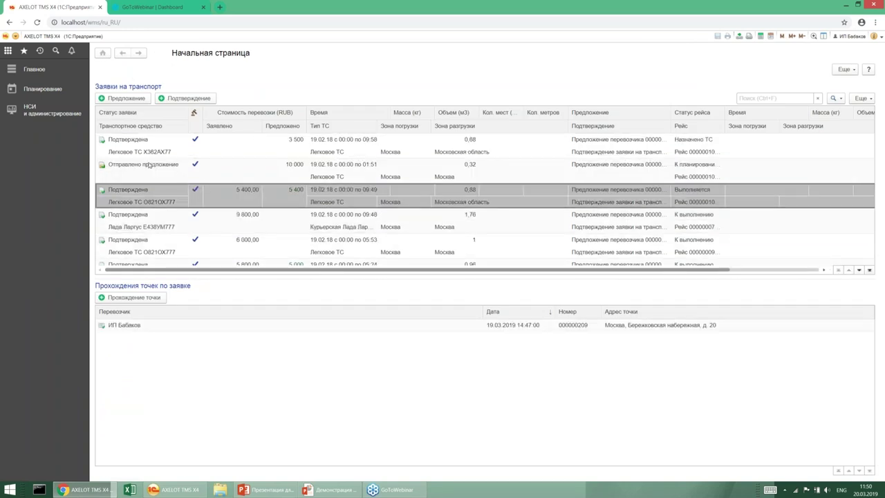
left_click(149, 164)
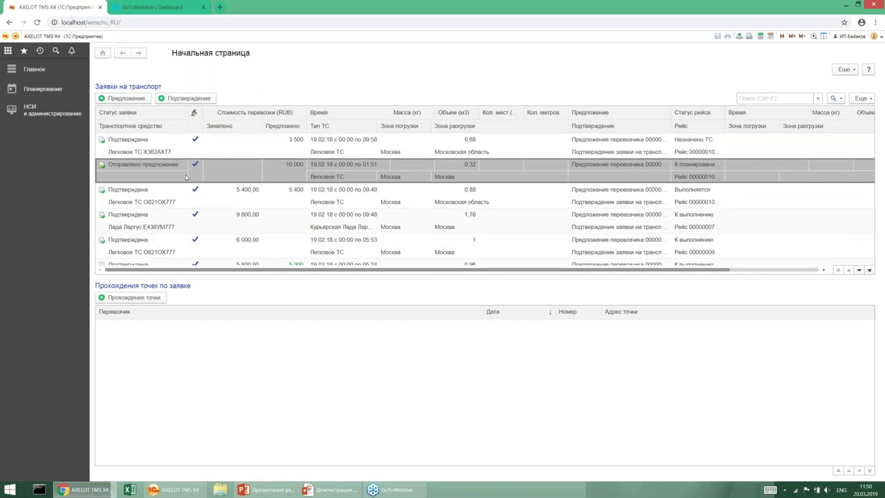
double_click(149, 166)
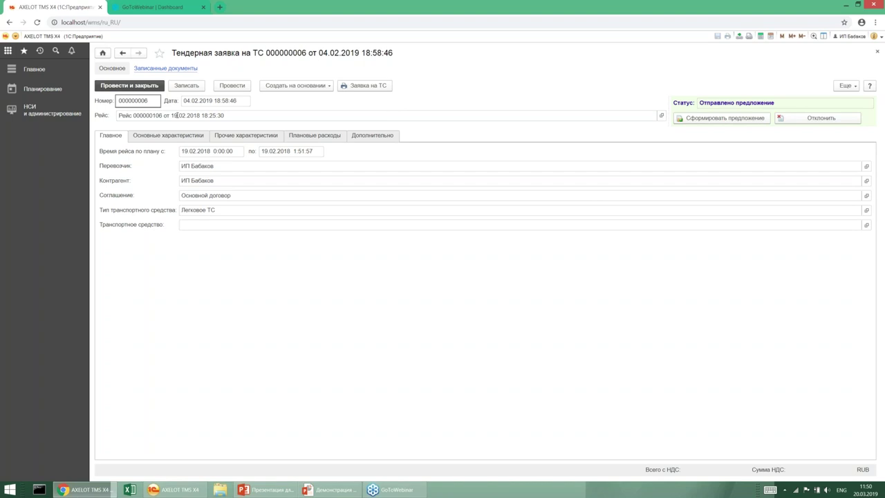
left_click(173, 137)
left_click(255, 137)
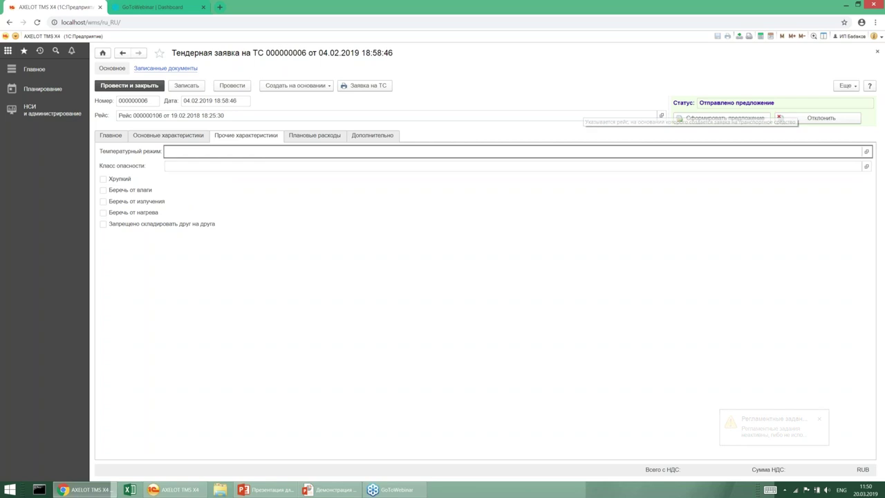
left_click(111, 136)
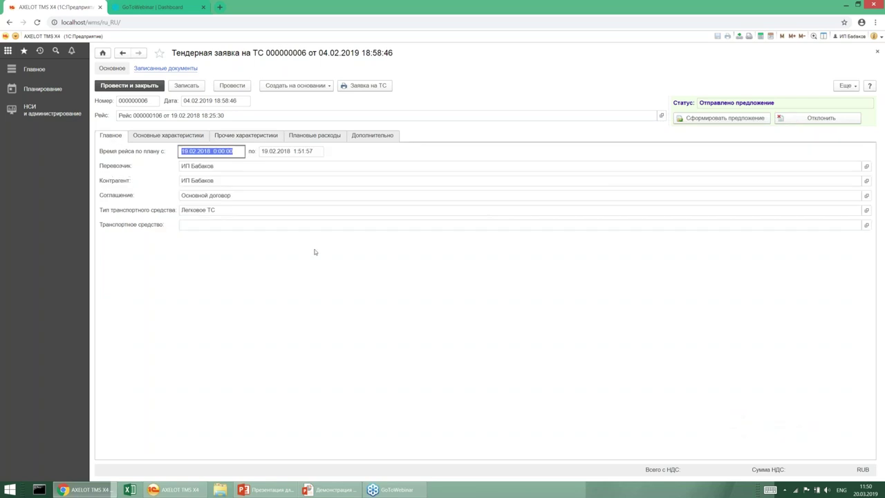
Step: In the desktop client, expand the tenders of trip 000000105 and compare the statuses, carriers and Стоимость of its requests
left_click(170, 488)
left_click(67, 212)
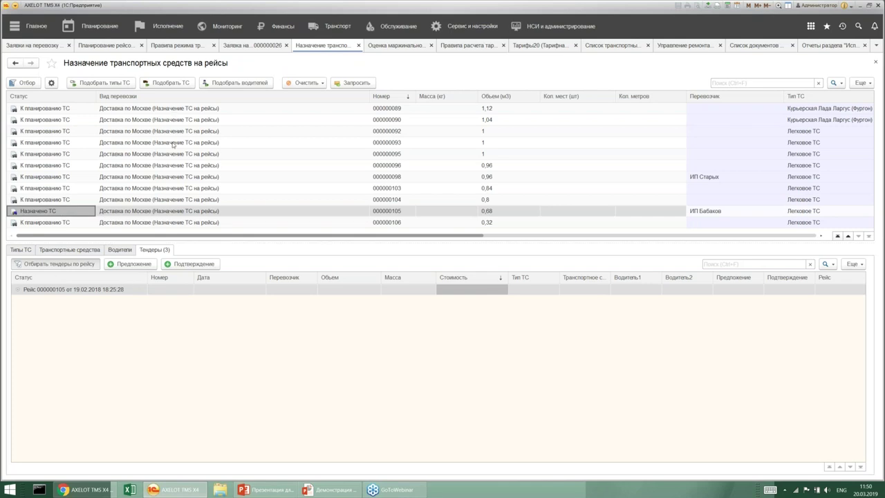
left_click(18, 290)
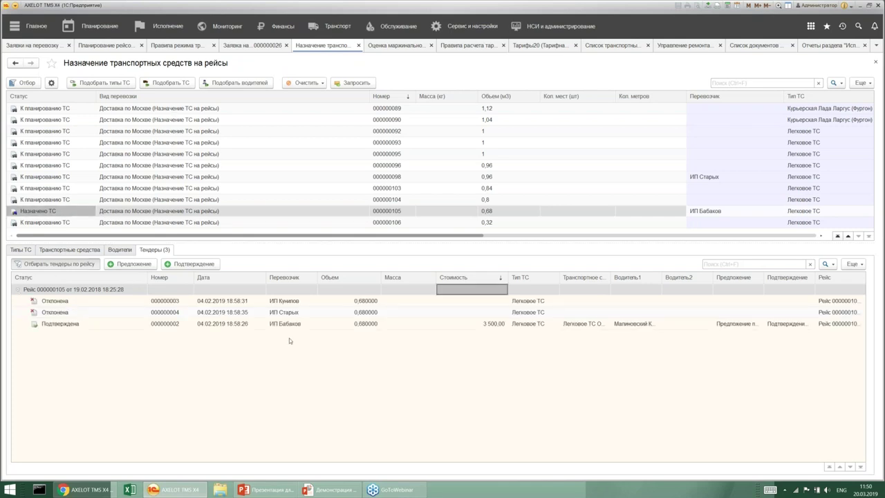
left_click(78, 324)
left_click(83, 312)
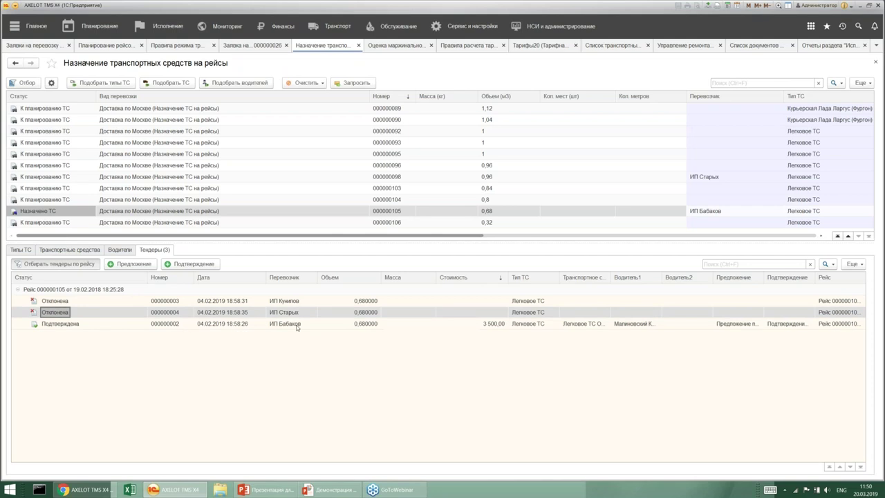
left_click(296, 313)
left_click(295, 303)
left_click(465, 302)
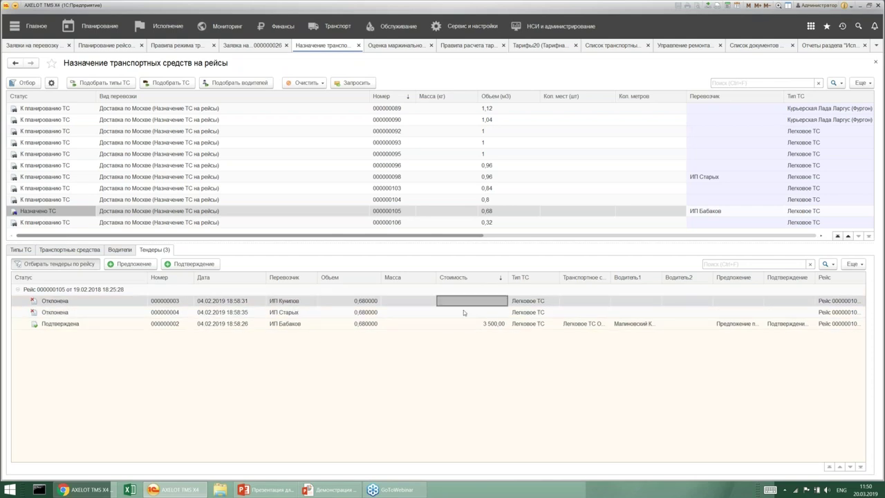
left_click(463, 311)
left_click(489, 323)
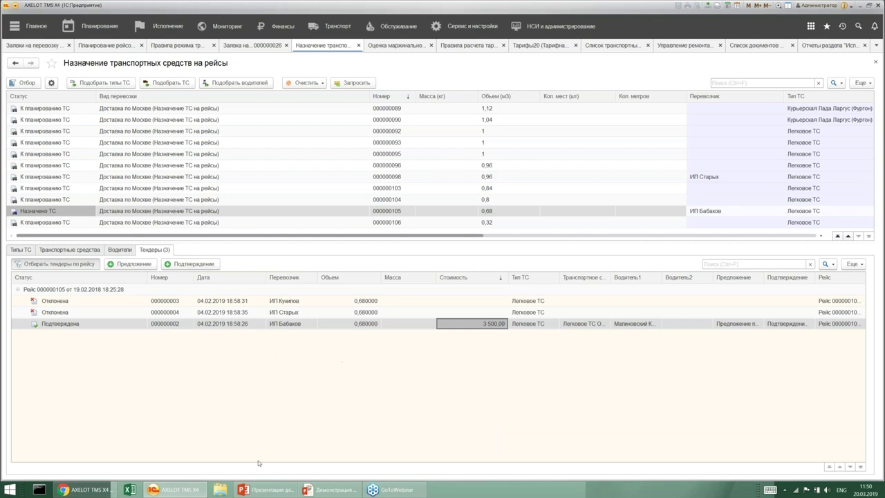
Step: Switch to the presentation and show the closing slide with the company's contact details
left_click(390, 493)
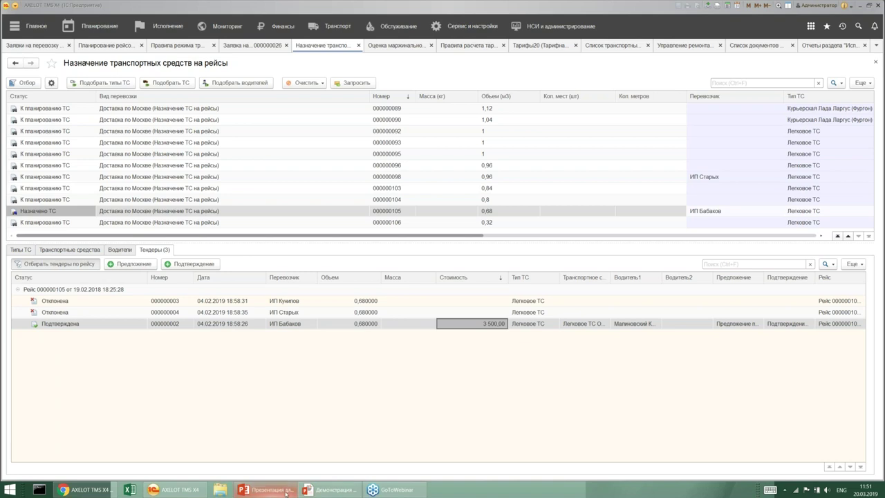
left_click(328, 489)
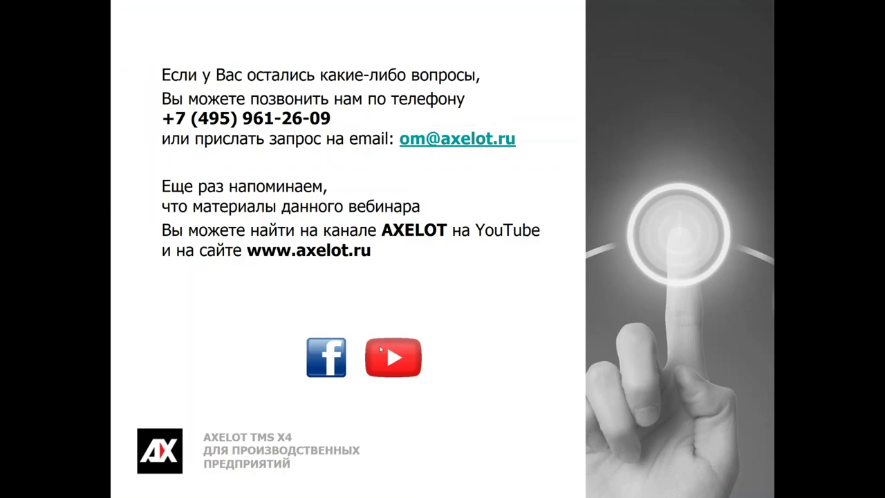